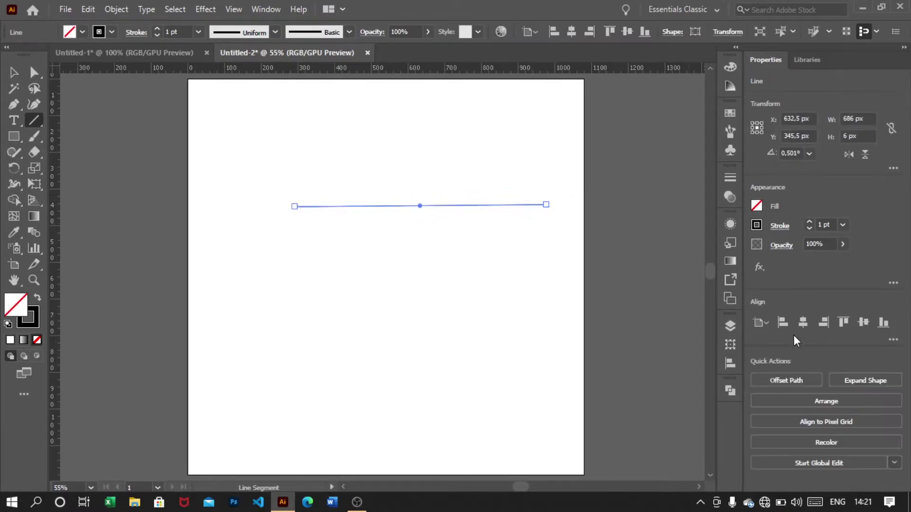
Center the line horizontally on the artboard and set its angle to 0°.
left_click(803, 325)
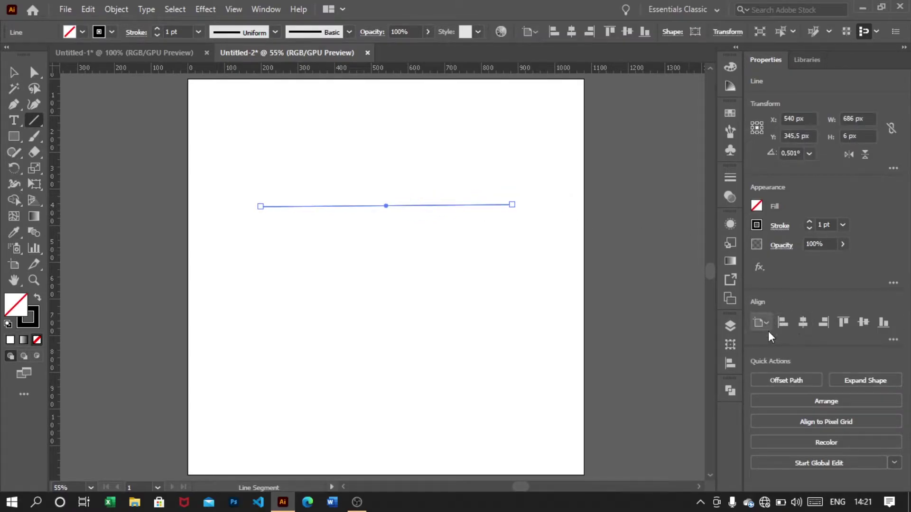
left_click(810, 153)
left_click(819, 169)
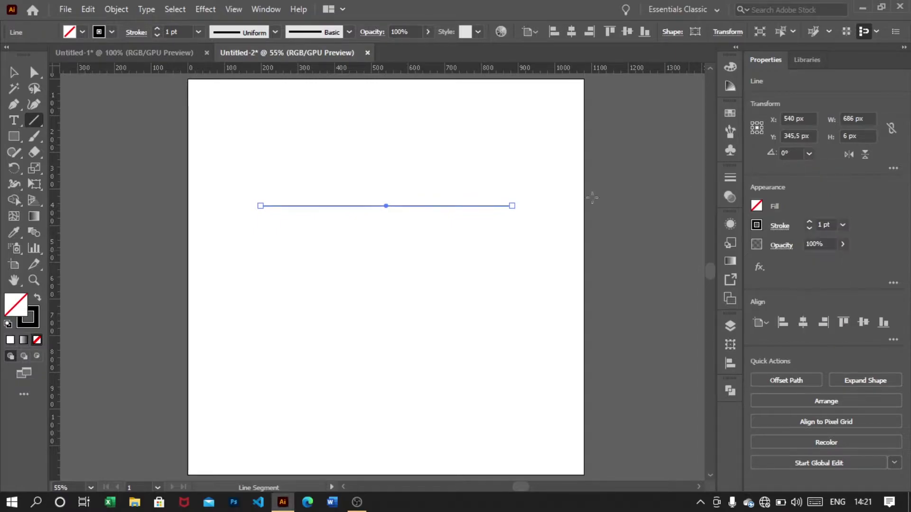
left_click(13, 72)
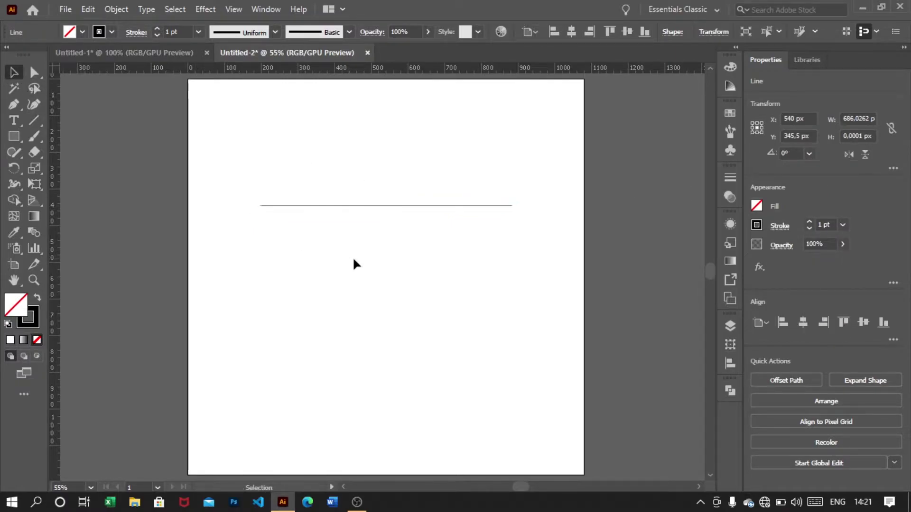
Place a parallel copy of the horizontal line about 80 px below the original.
left_click(351, 258)
key("ctrl+1")
left_click(401, 188)
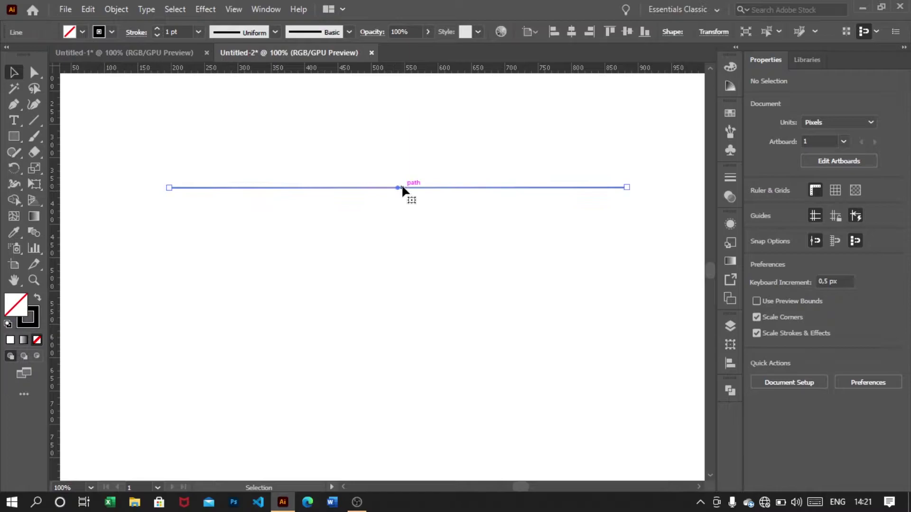
left_click_drag(401, 188, 406, 241)
Select both horizontal lines and group them into one pair.
left_click_drag(494, 129, 482, 285)
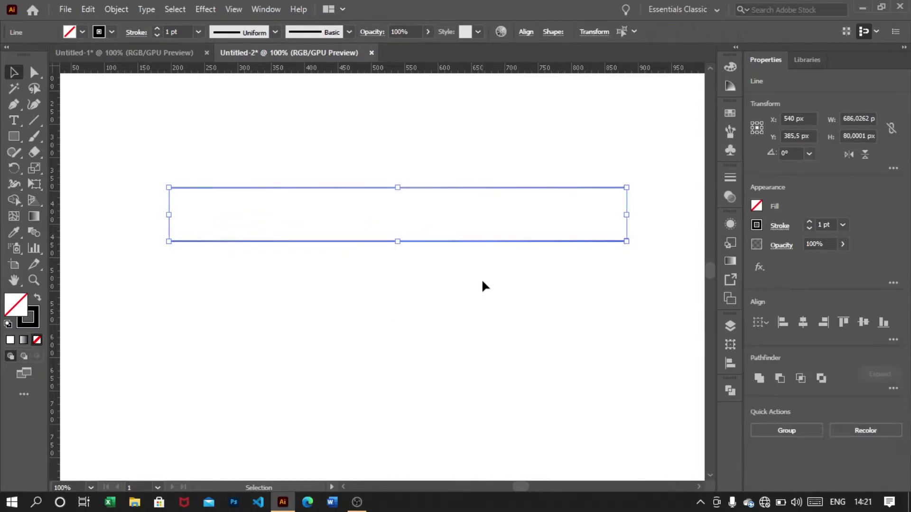
scroll(482, 278, "down", 2, "alt")
scroll(484, 252, "up", 1, "alt")
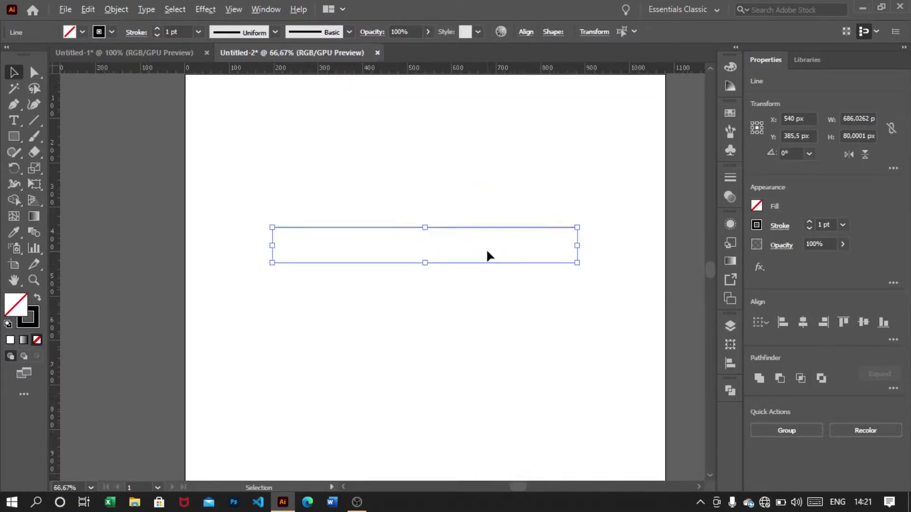
right_click(487, 249)
left_click(516, 298)
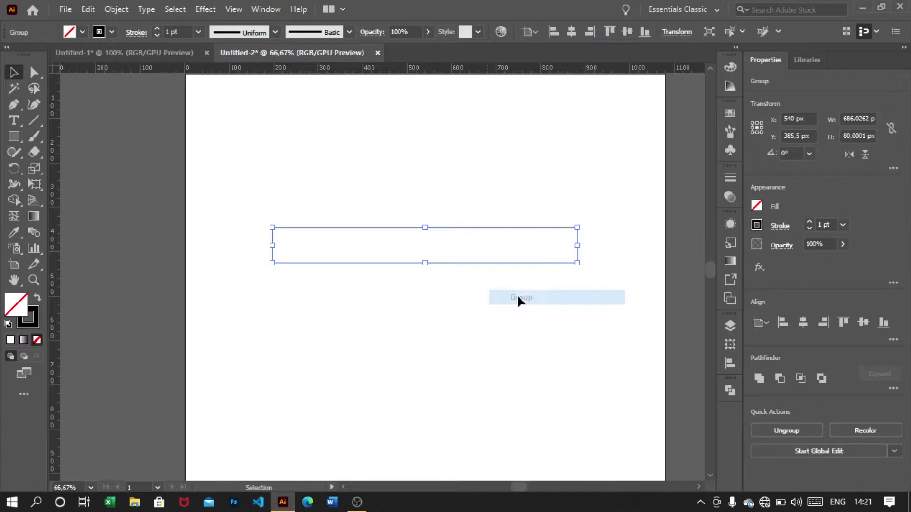
Place a copy of the grouped line pair beside the artboard's left edge, and a second copy about 200 px below that one.
scroll(516, 294, "down", 1, "alt")
left_click_drag(509, 269, 208, 211)
scroll(234, 248, "left", 5)
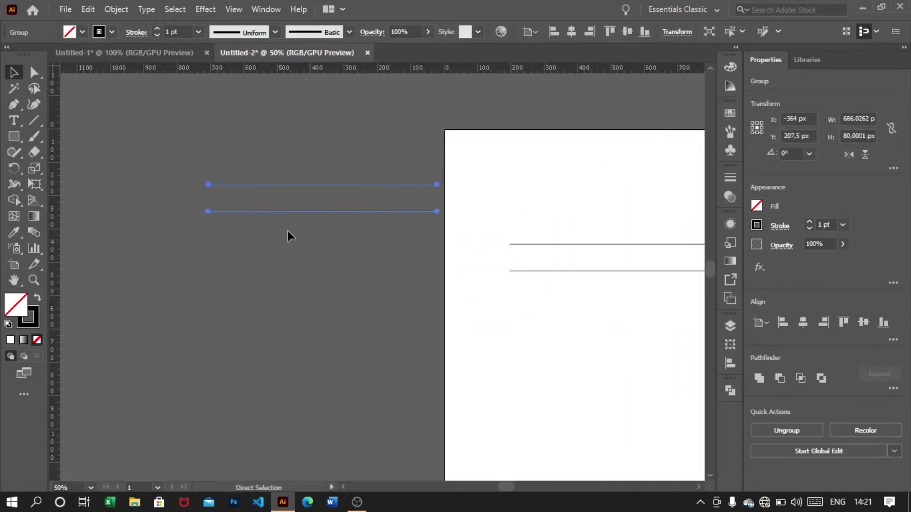
scroll(285, 236, "up", 1, "alt")
left_click_drag(356, 209, 350, 298, "alt")
Rotate the lower off-artboard line pair by 90° so that it stands vertically.
right_click(375, 275)
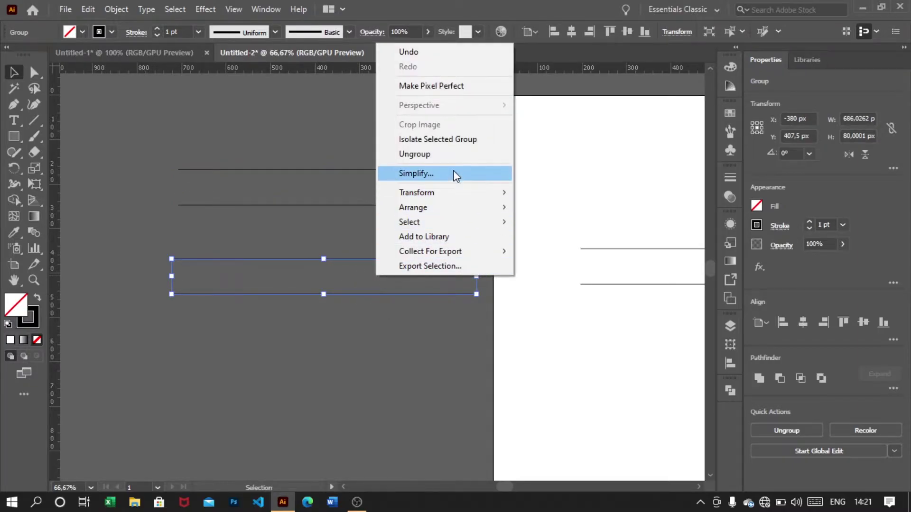
mouse_move(453, 190)
left_click(545, 227)
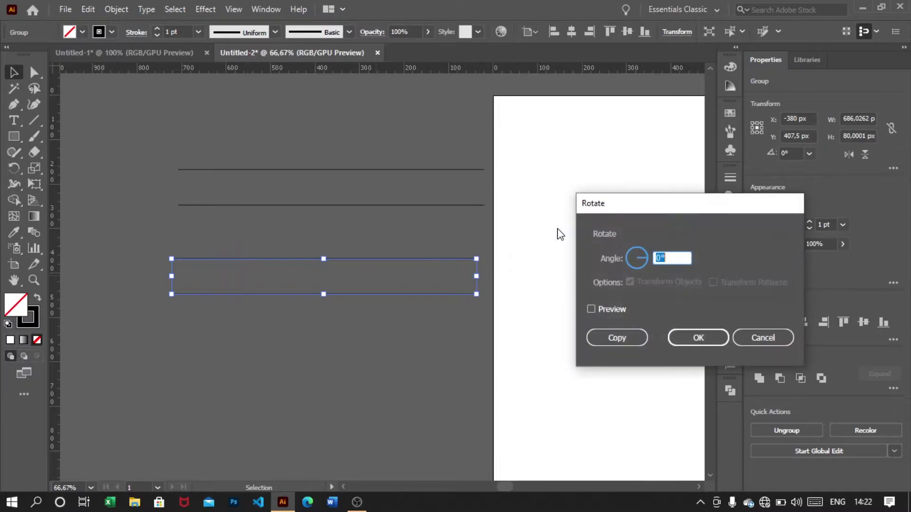
type("90")
left_click(612, 307)
left_click(678, 337)
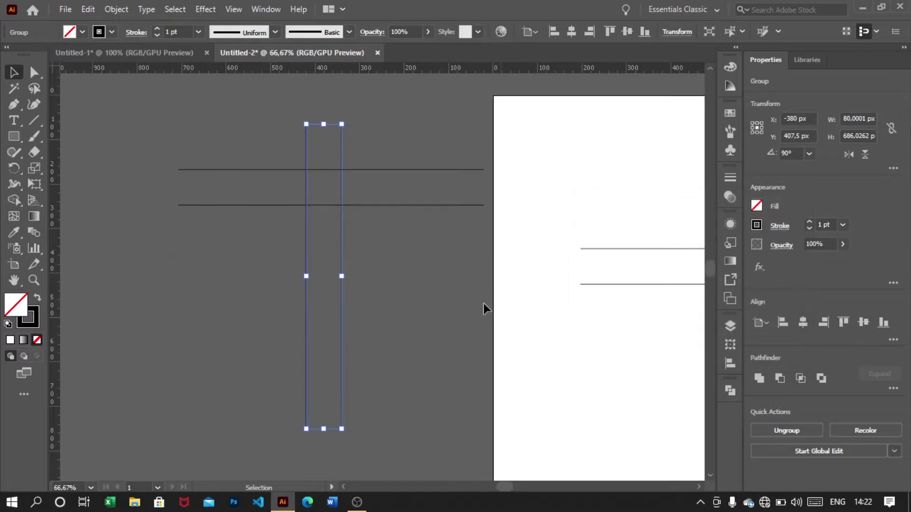
Align the off-artboard horizontal and vertical line pairs on their horizontal and vertical centers to form a cross.
left_click(495, 317)
key("ctrl+a")
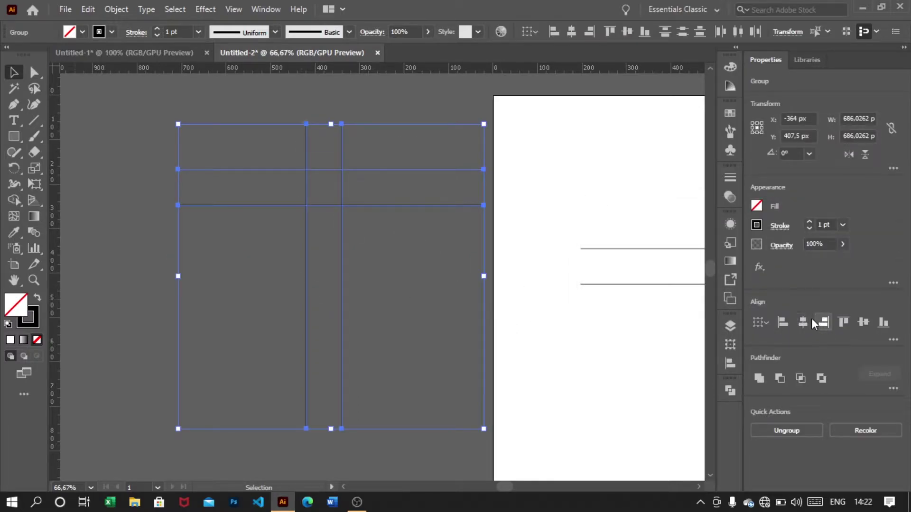
left_click(816, 321)
left_click(844, 322)
left_click(630, 348)
Place a copy of the artboard's horizontal line pair about 416 px below the original pair.
scroll(630, 348, "down", 1)
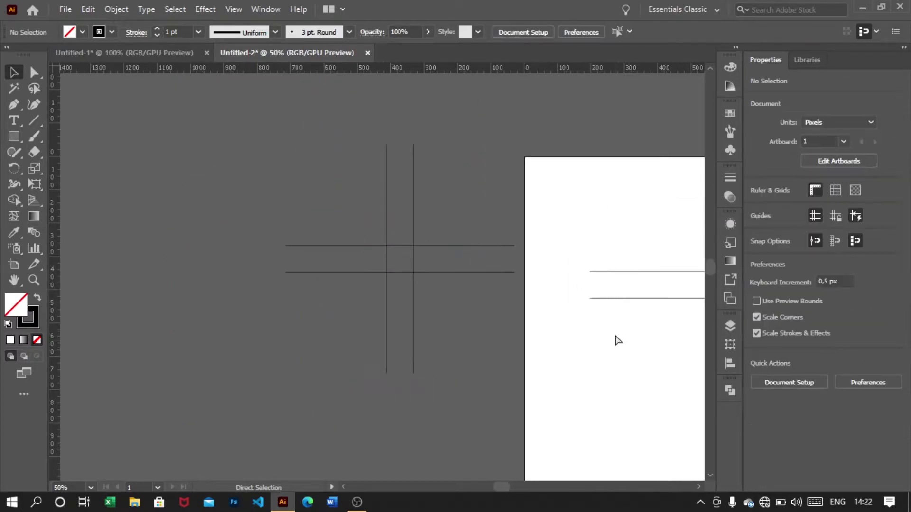
scroll(616, 339, "right", 5)
key("ctrl+a")
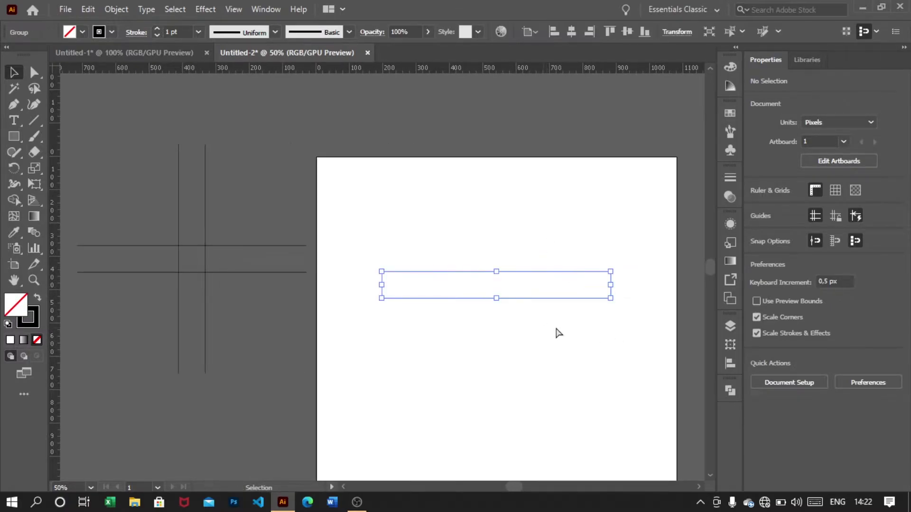
scroll(616, 330, "right", 1)
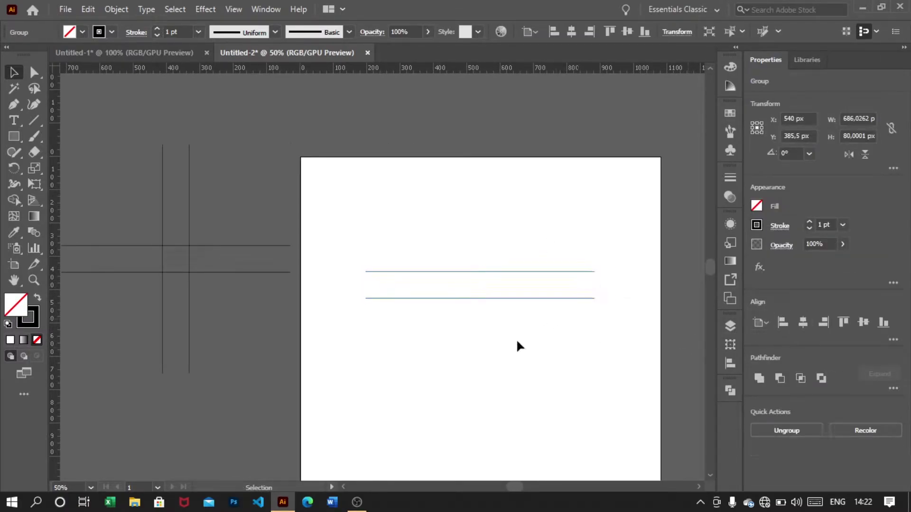
scroll(484, 324, "up", 1)
left_click(480, 323)
scroll(479, 323, "down", 1)
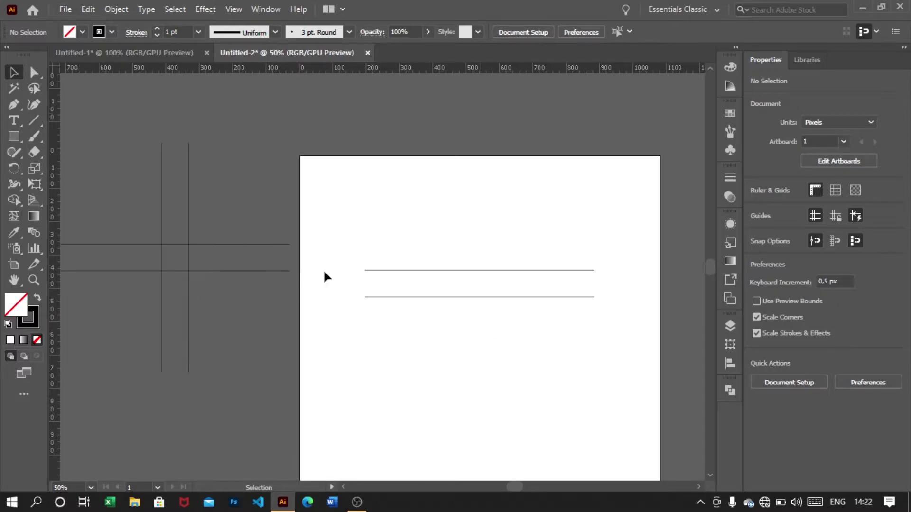
left_click_drag(426, 297, 583, 440)
scroll(557, 379, "down", 2)
scroll(550, 359, "up", 1)
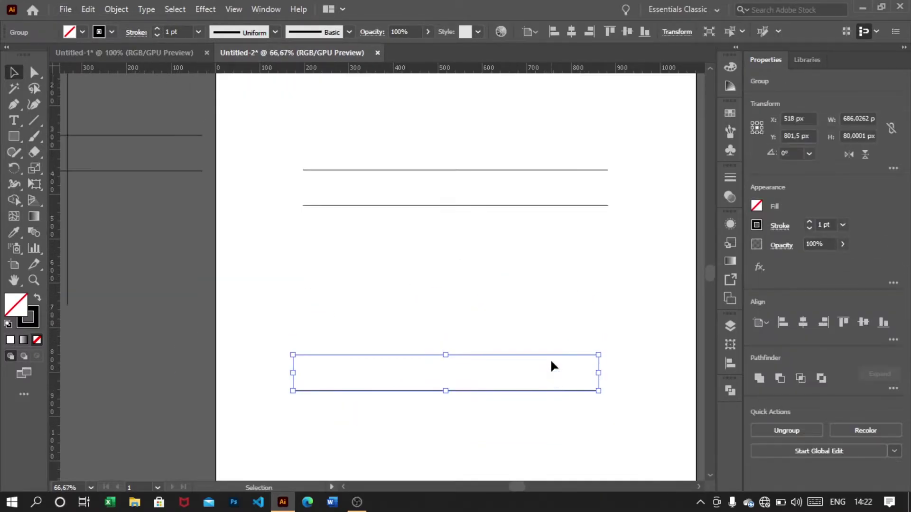
Align the upper and lower horizontal line pairs on the artboard to their common horizontal center.
left_click_drag(571, 97, 560, 418)
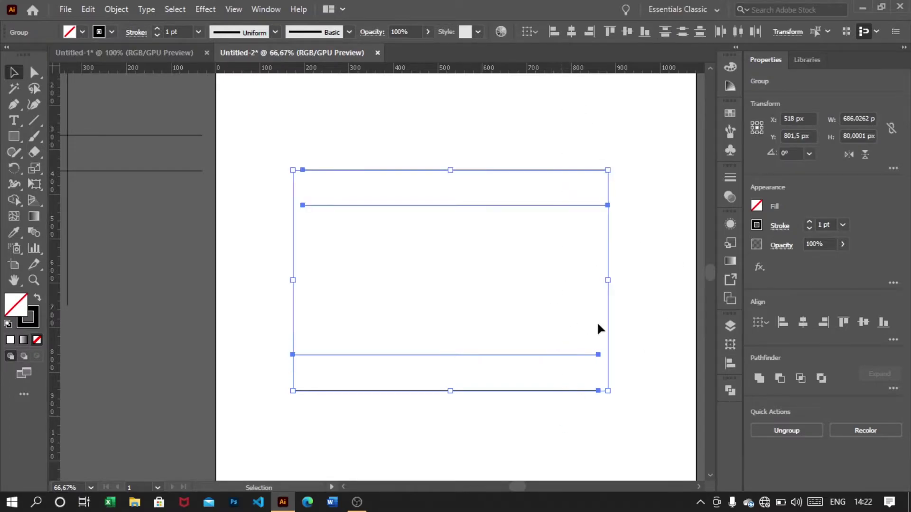
left_click(803, 322)
left_click(616, 309)
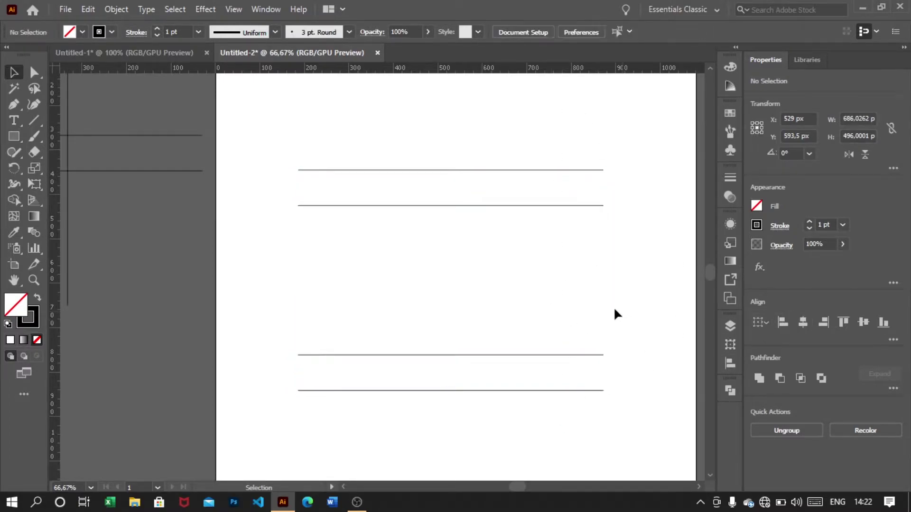
Copy the off-artboard vertical line pair across the left ends of the horizontal pairs at about X 237 px, and across the right ends at about X 815 px.
scroll(615, 309, "down", 1)
left_click_drag(189, 235, 392, 344)
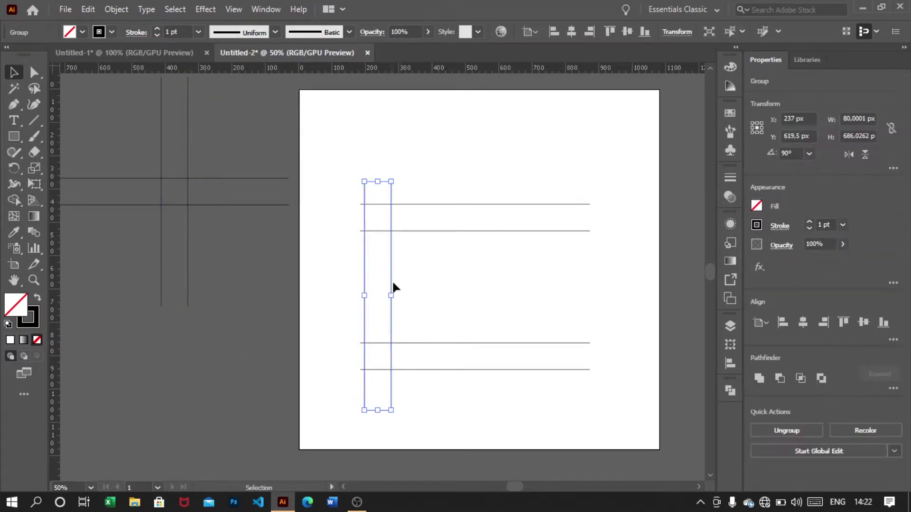
left_click_drag(388, 279, 585, 285)
left_click(610, 276)
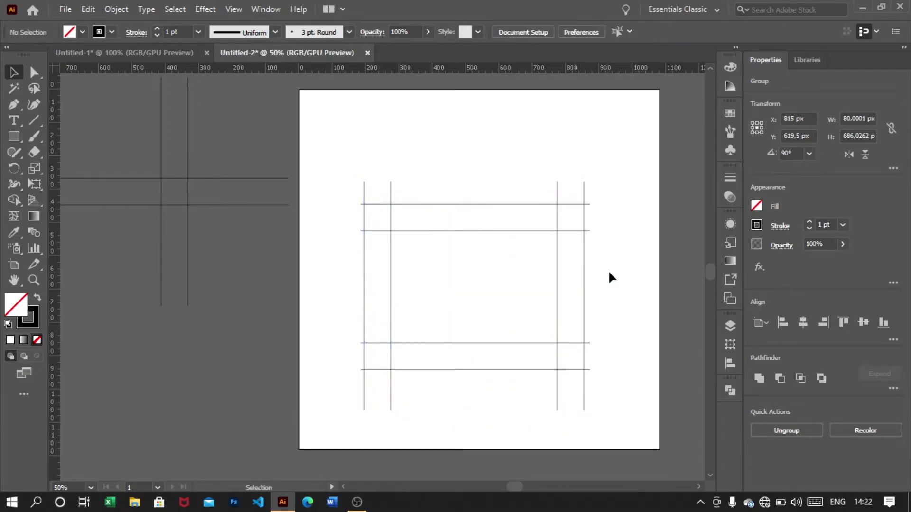
Select both horizontal line pairs and stretch them past the right vertical pair to a width of about 779 px.
key("ctrl+equal")
left_click_drag(518, 235, 513, 240)
left_click_drag(537, 351, 514, 408)
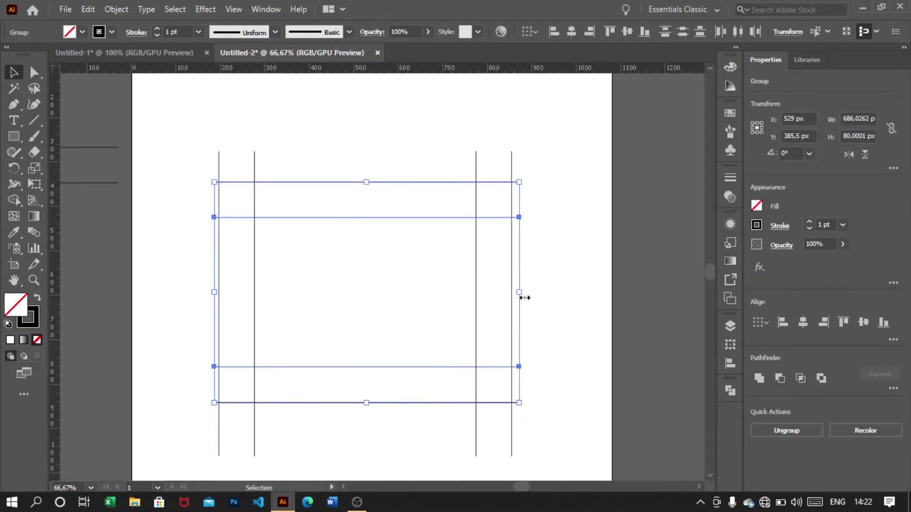
mouse_move(519, 291)
left_mouse_down()
mouse_move(561, 294)
mouse_move(519, 299)
mouse_move(545, 289)
left_mouse_up()
Move the right vertical line pair outward to about X 886 px and align it with the left vertical pair on their vertical centers.
left_click(545, 303)
scroll(545, 289, "left", 1)
left_click(287, 301, "shift")
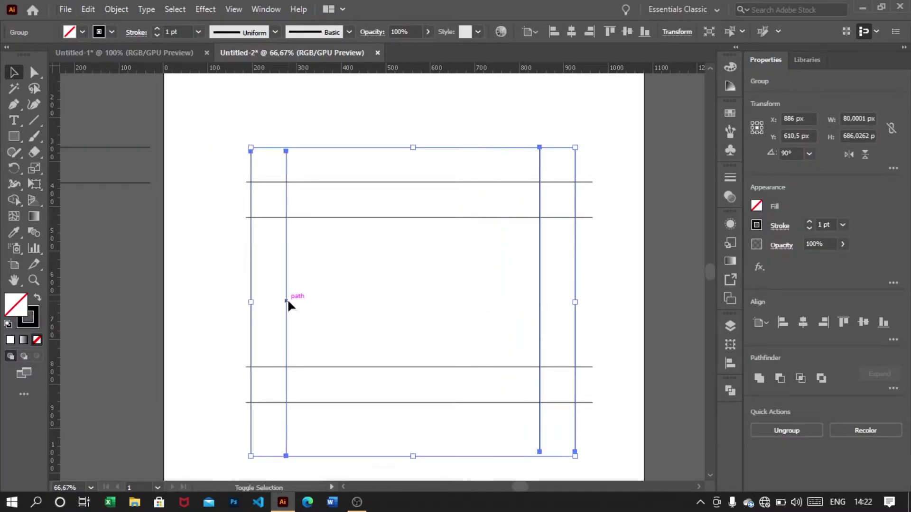
left_click(843, 322)
Group the two vertical line pairs and center the group horizontally and vertically on the artboard.
scroll(484, 266, "down", 1)
right_click(484, 266)
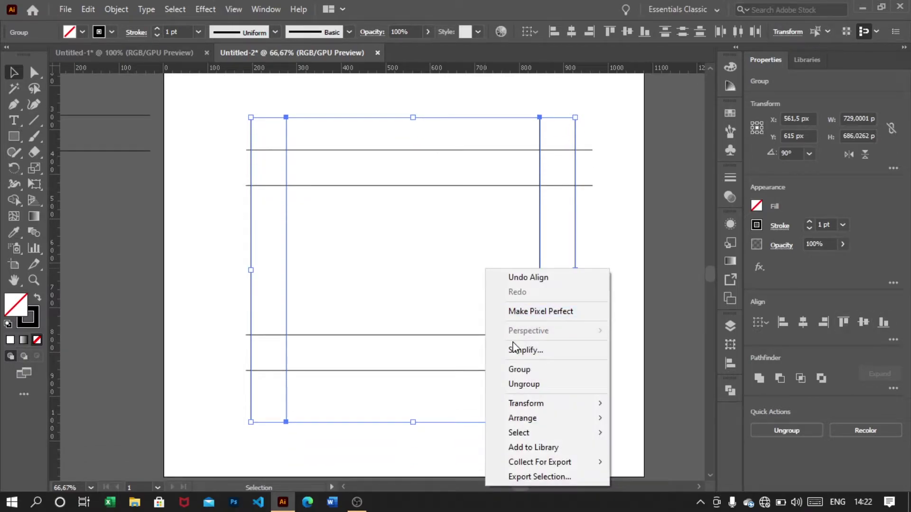
left_click(526, 369)
left_click(803, 322)
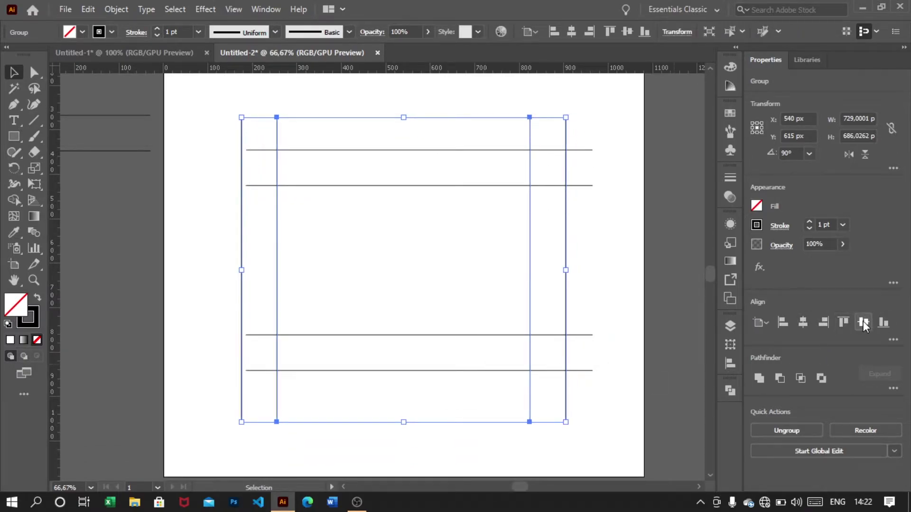
left_click(863, 322)
left_click(673, 294)
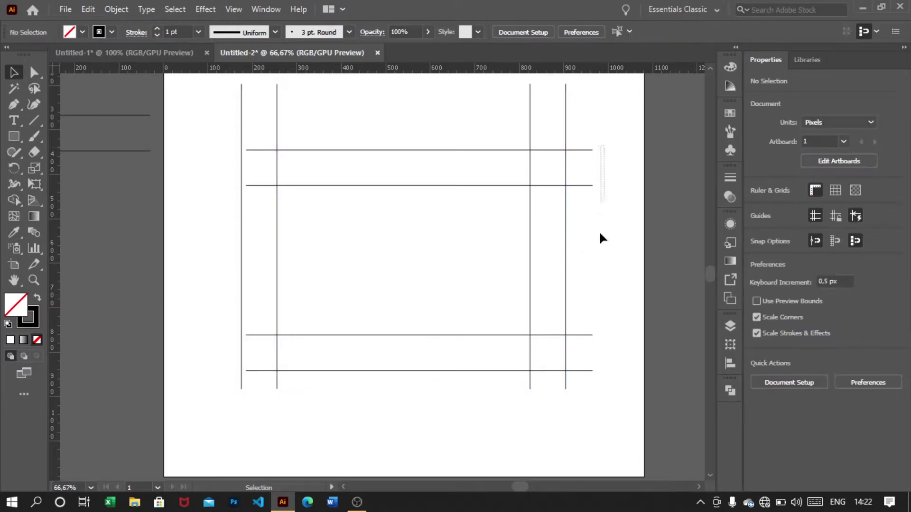
Group the upper and lower horizontal line pairs and center the group horizontally and vertically on the artboard.
left_click(584, 375)
scroll(588, 351, "up", 1)
right_click(594, 332)
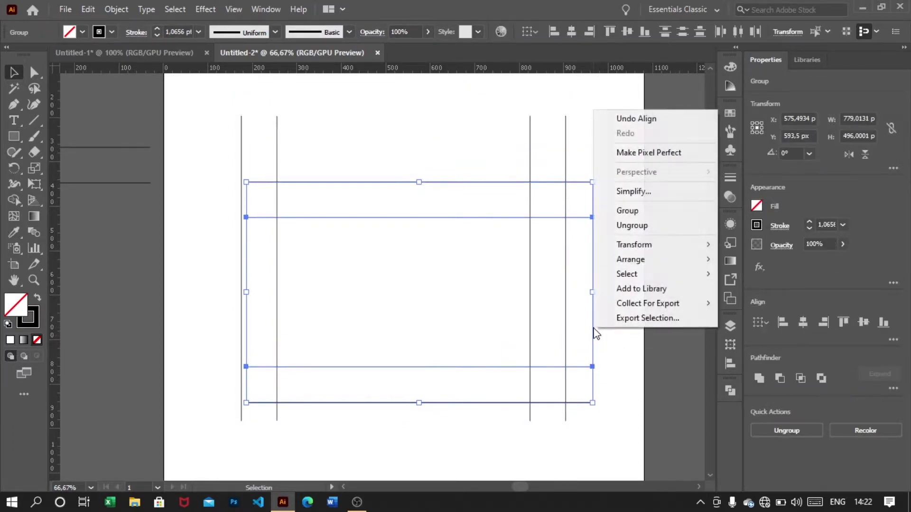
left_click(648, 226)
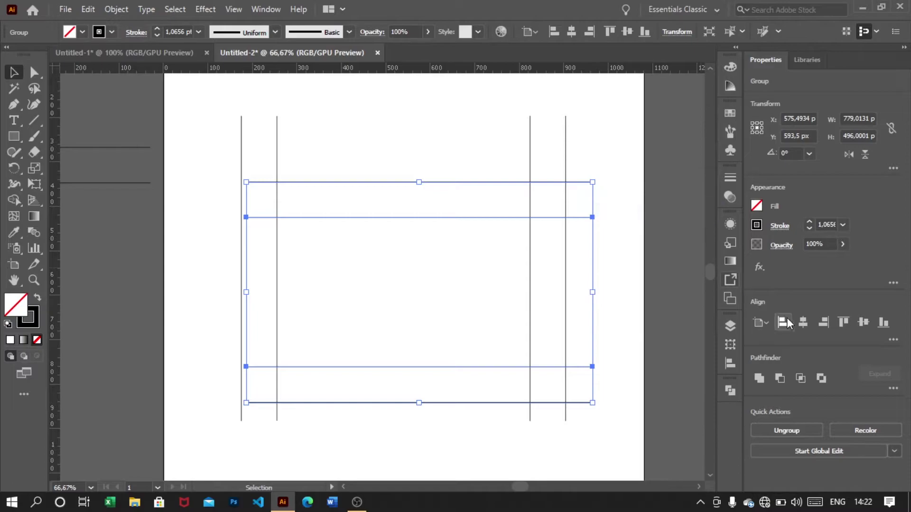
left_click(805, 323)
left_click(863, 322)
left_click(574, 292)
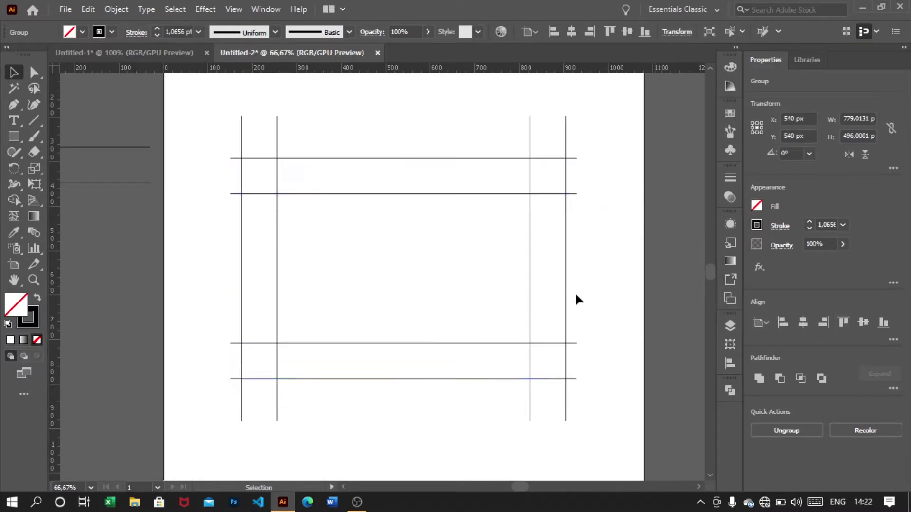
Place a copy of the off-artboard vertical line pair in the middle of the frame at about X 485 px, Y 531.5 px.
scroll(573, 291, "left", 1)
scroll(576, 294, "up", 1)
scroll(537, 311, "left", 1)
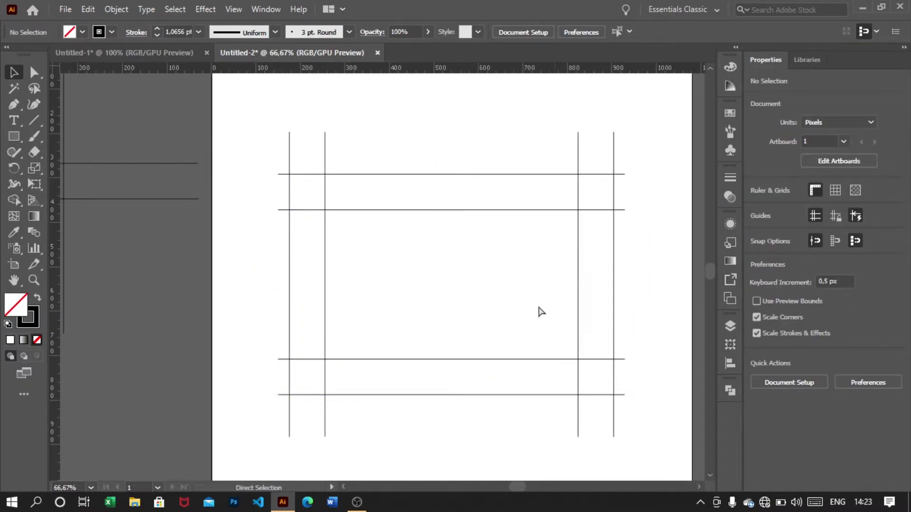
scroll(483, 312, "left", 1)
scroll(477, 314, "right", 1)
scroll(223, 232, "left", 4)
scroll(270, 243, "down", 1)
left_click_drag(166, 163, 448, 241)
scroll(448, 241, "up", 1)
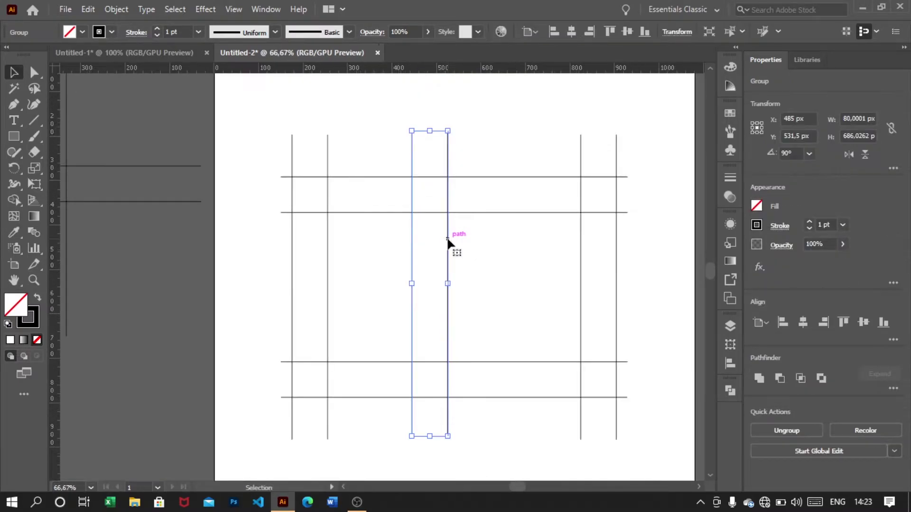
Rotate the middle vertical line pair by 45° to make it a diagonal.
right_click(552, 273)
mouse_move(621, 190)
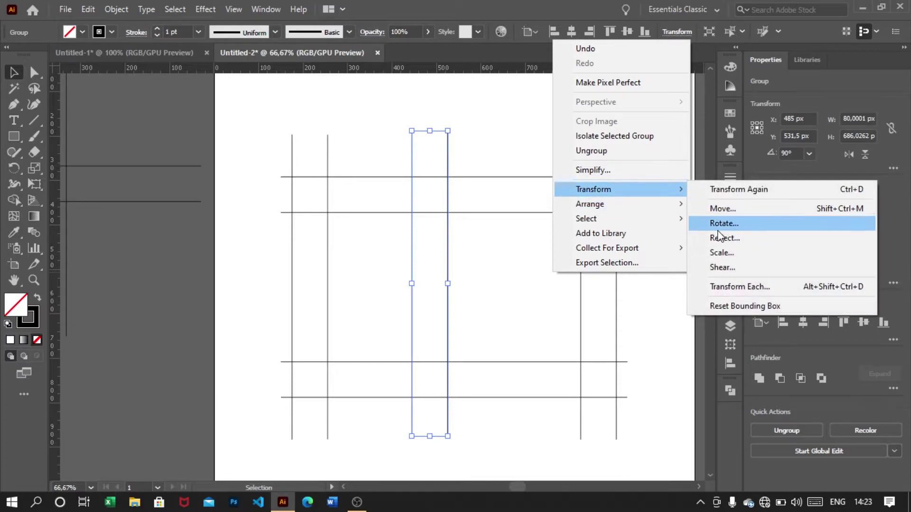
left_click(718, 230)
type("45")
key("Tab")
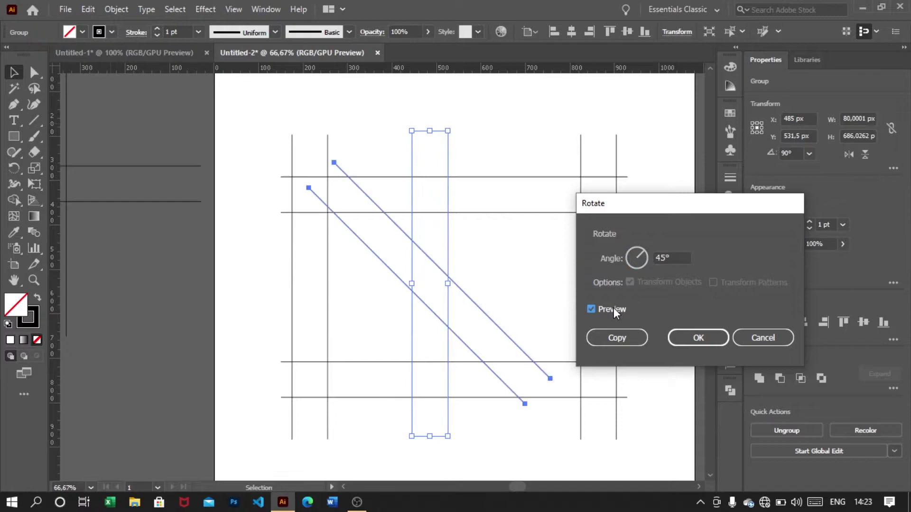
left_click(693, 340)
Reflect the diagonal line pair across the vertical axis so it rises toward the upper right.
right_click(500, 282)
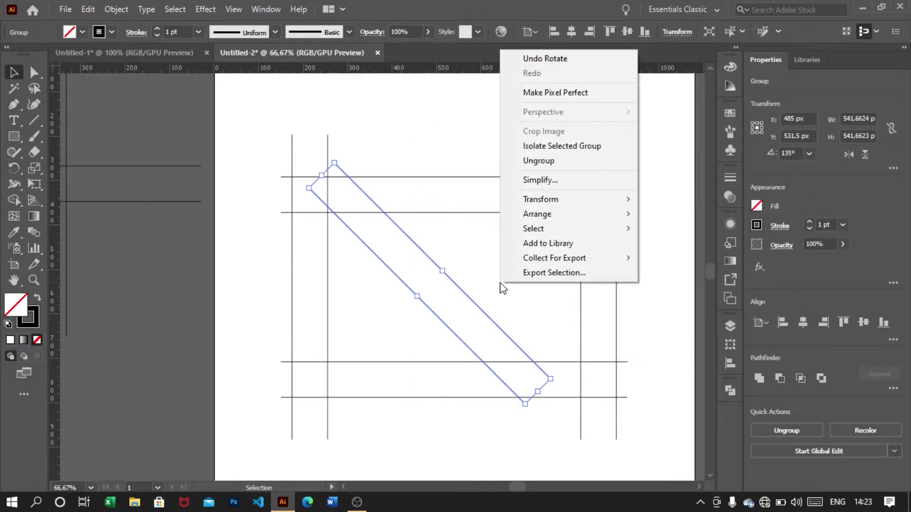
mouse_move(541, 199)
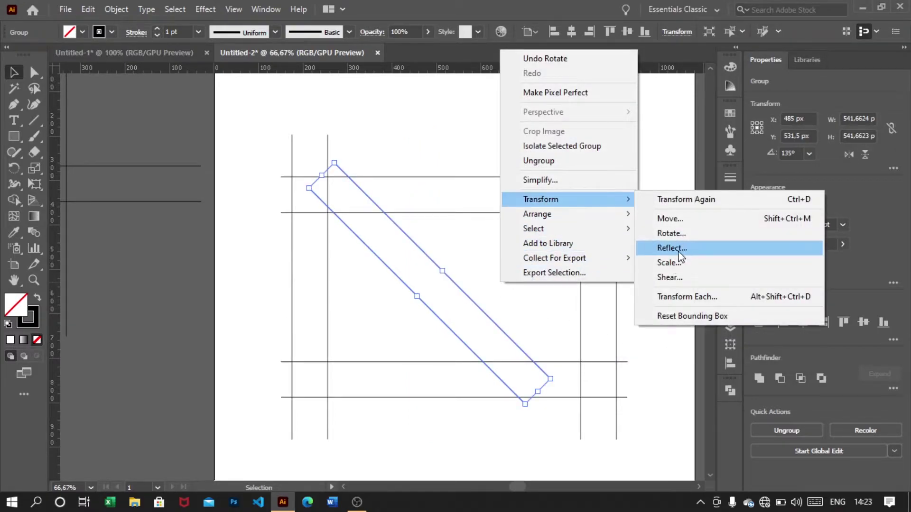
left_click(678, 252)
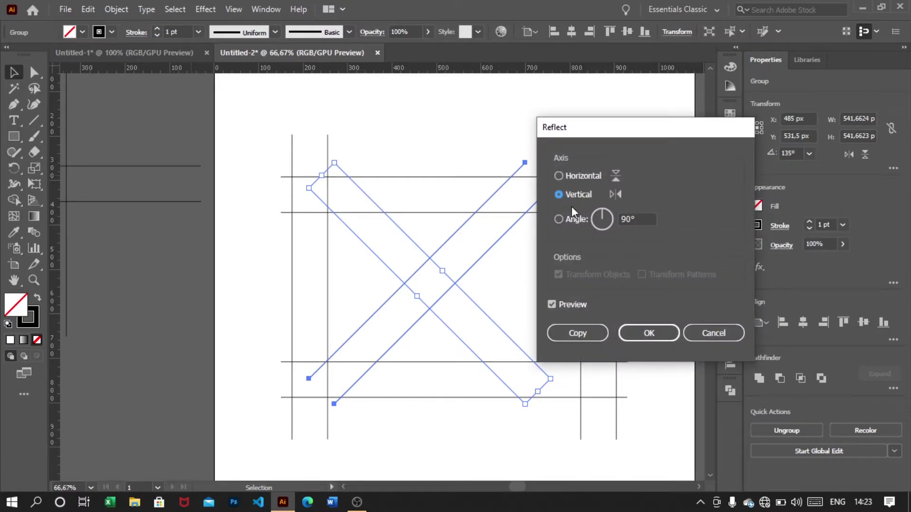
left_click(626, 332)
left_click(514, 302)
Move the diagonal pair to X 345 px, Y 561.5 px so its lower line runs through the frame's lower-left grid intersections.
key("ctrl+plus")
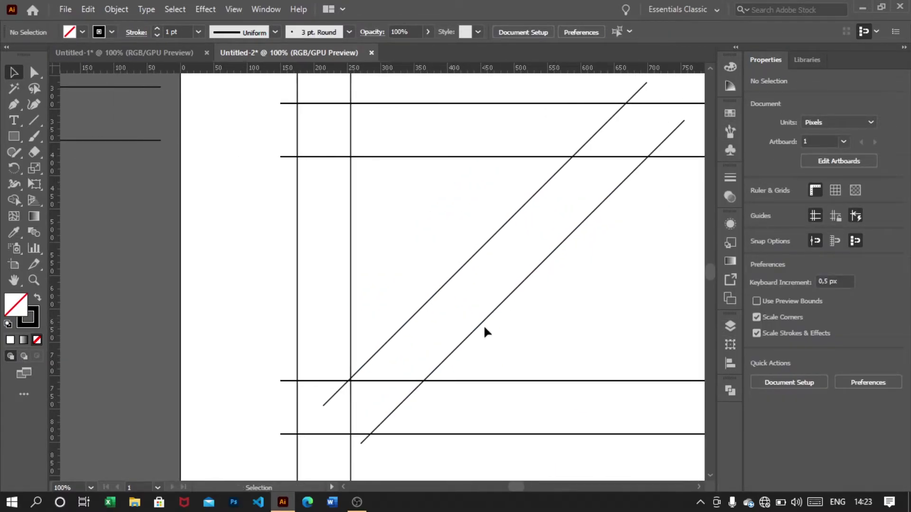
left_click_drag(482, 323, 386, 345)
scroll(300, 431, "up", 7)
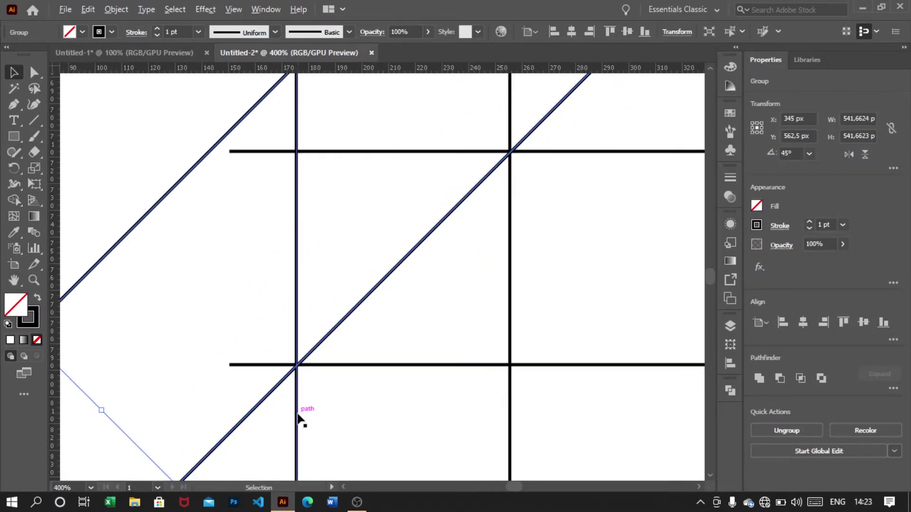
scroll(289, 389, "up", 1)
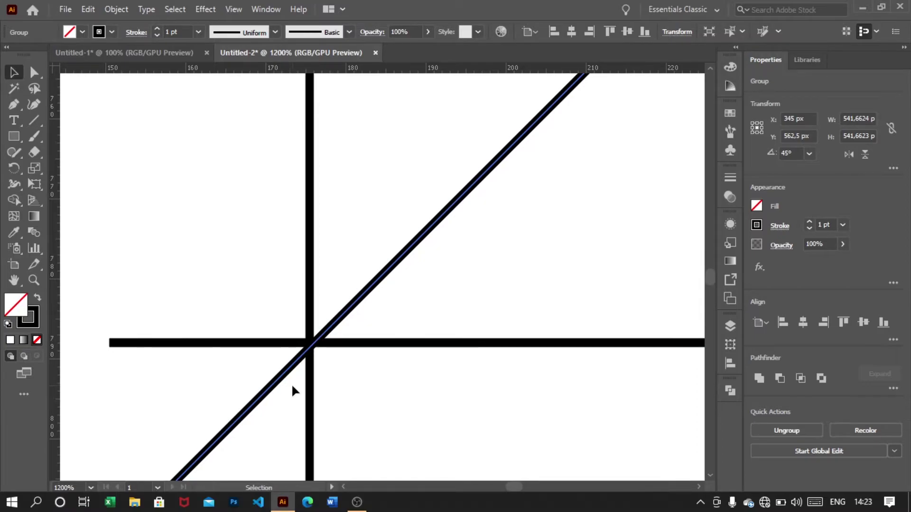
key("Up")
scroll(443, 374, "down", 10)
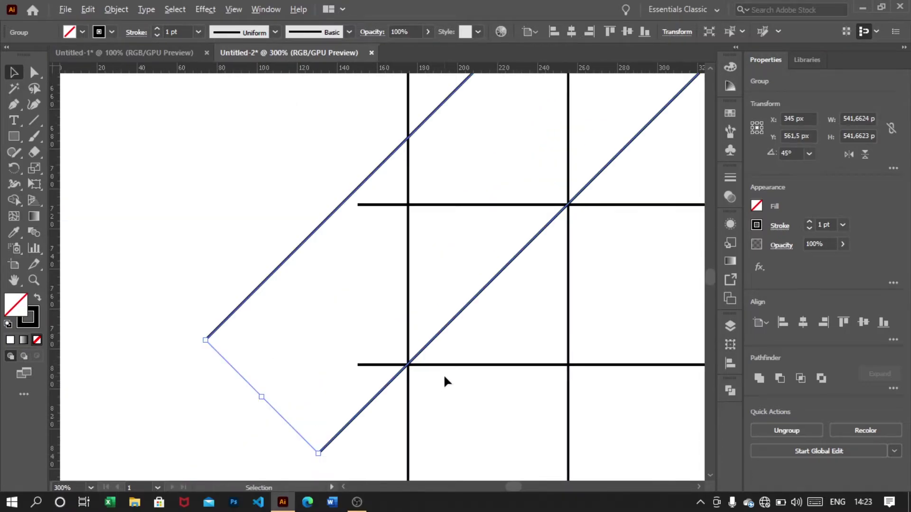
Lengthen the diagonal pair beyond the frame's upper horizontal lines, to about 706 px wide and 706 px high.
scroll(472, 372, "up", 3)
scroll(498, 263, "up", 3)
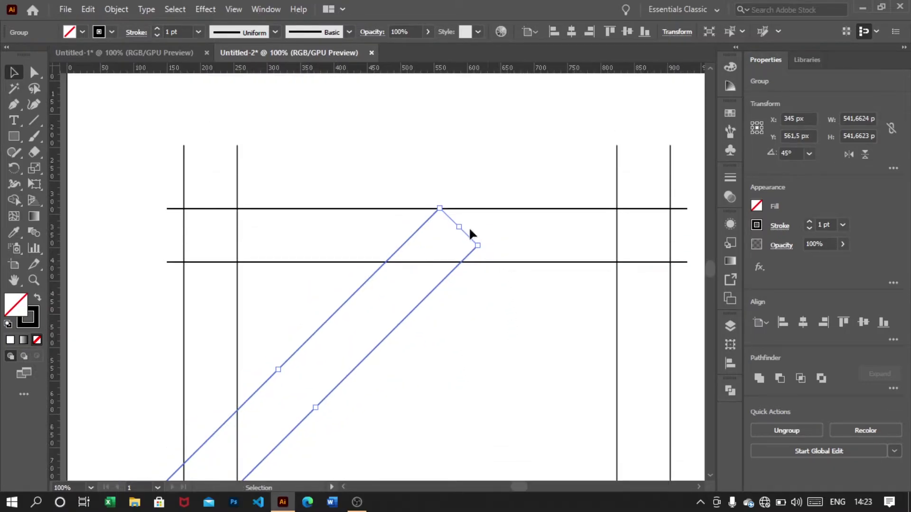
left_click_drag(462, 227, 576, 124)
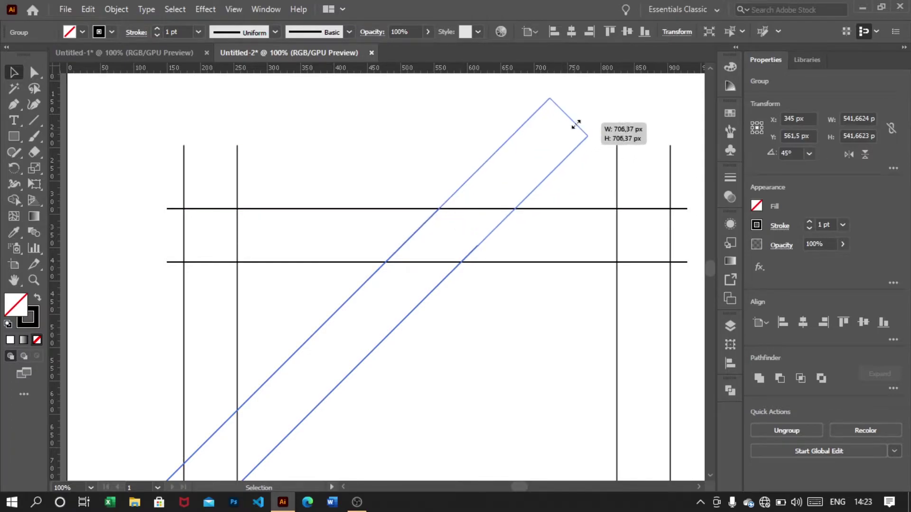
left_click(522, 382)
key("ctrl+minus")
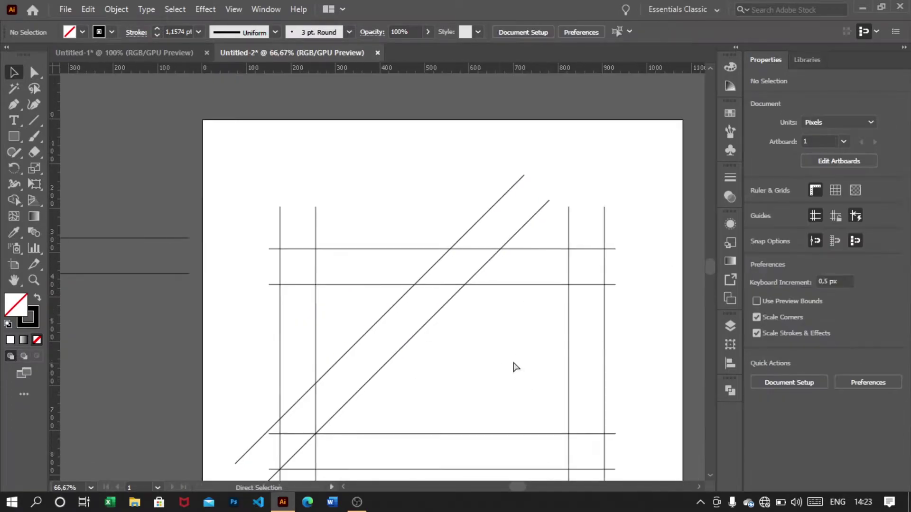
Set the stroke weight of all lines on the artboard to 1 pt.
left_click_drag(194, 153, 610, 461)
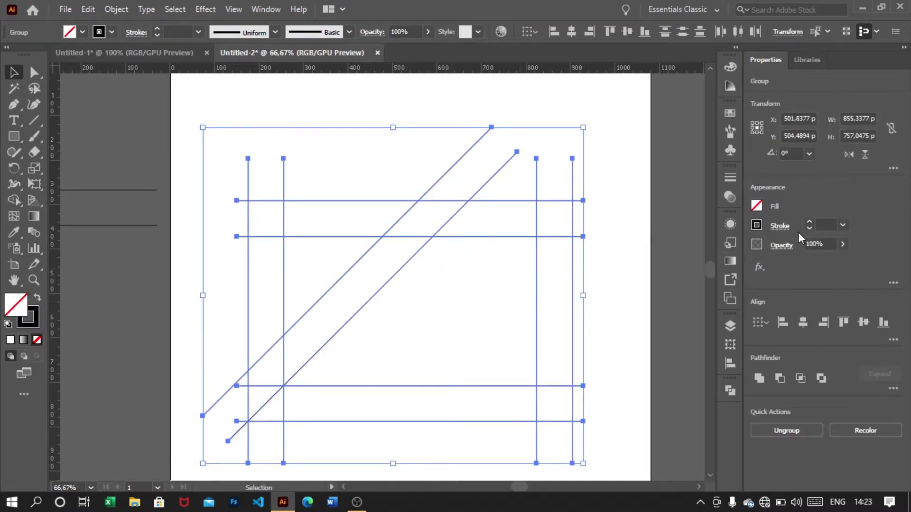
left_click(842, 226)
left_click(850, 282)
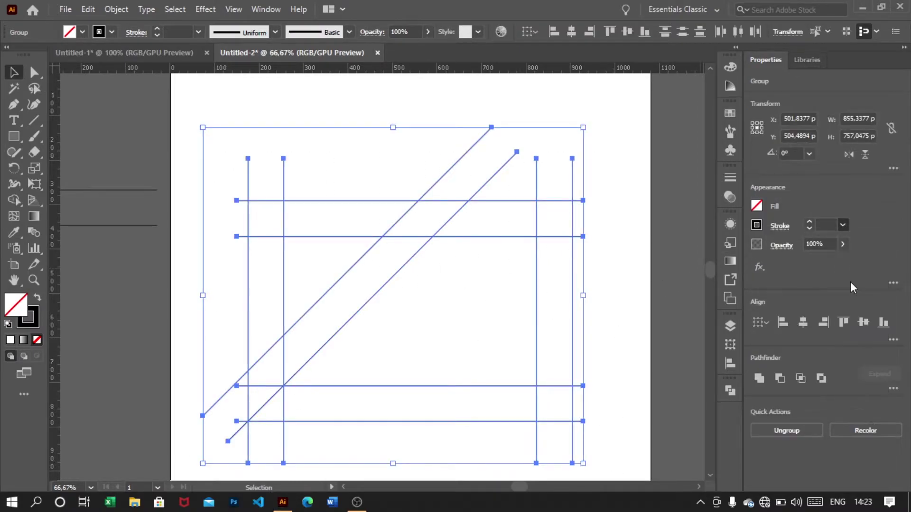
left_click(636, 281)
scroll(436, 323, "left", 1)
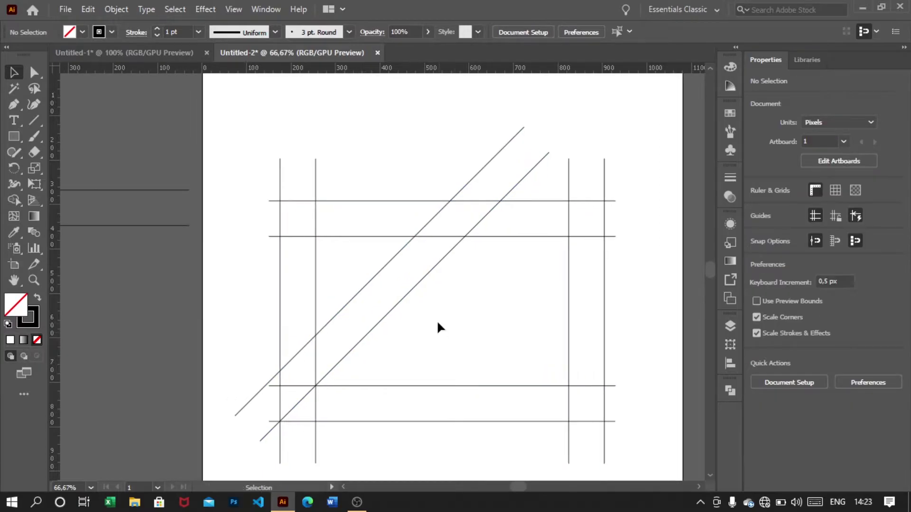
Copy the lengthened diagonal line pair and paste a duplicate of it.
left_click(408, 246)
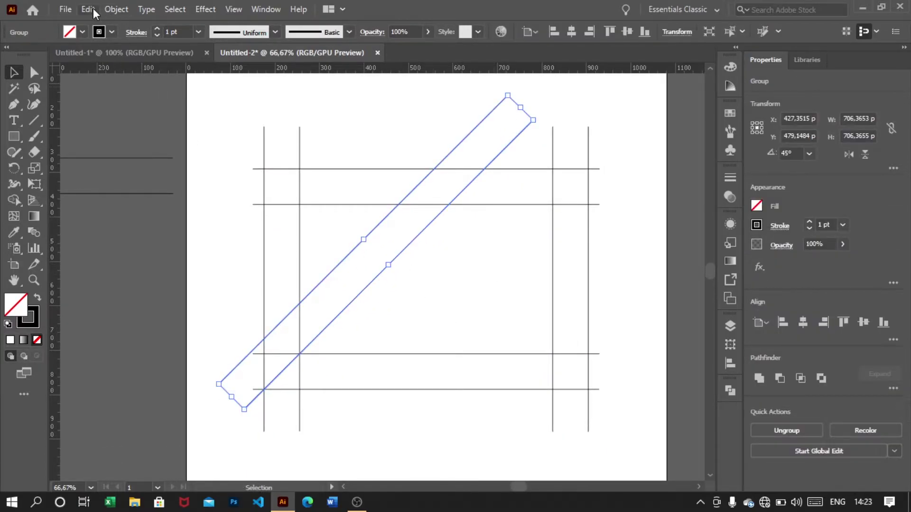
left_click(93, 8)
left_click(136, 75)
left_click(86, 8)
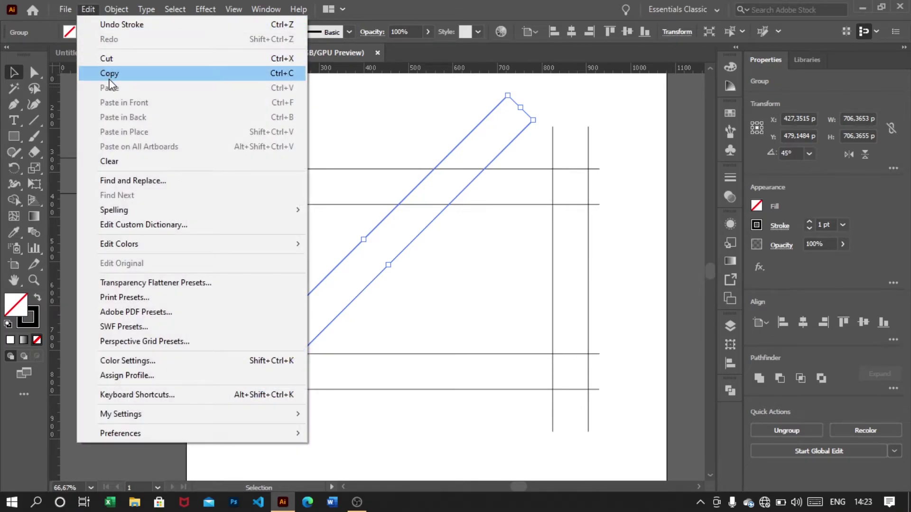
left_click(109, 79)
left_click(88, 9)
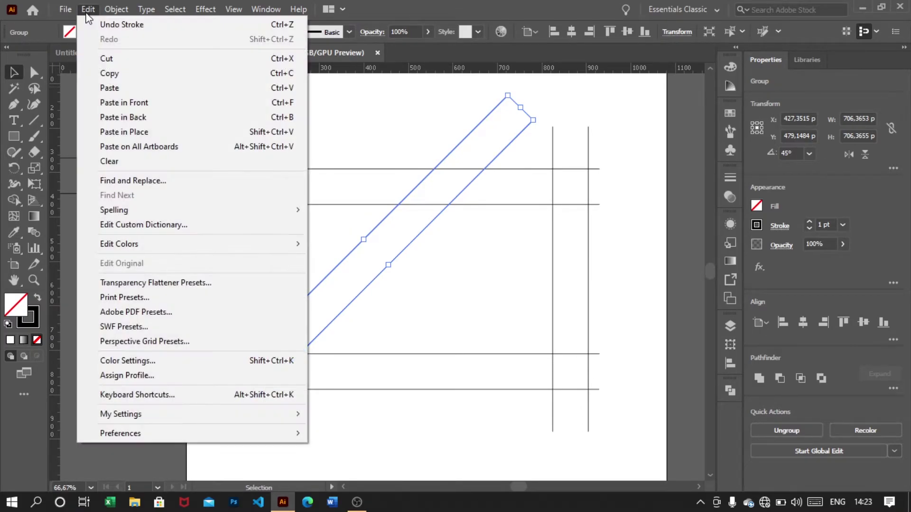
left_click(116, 87)
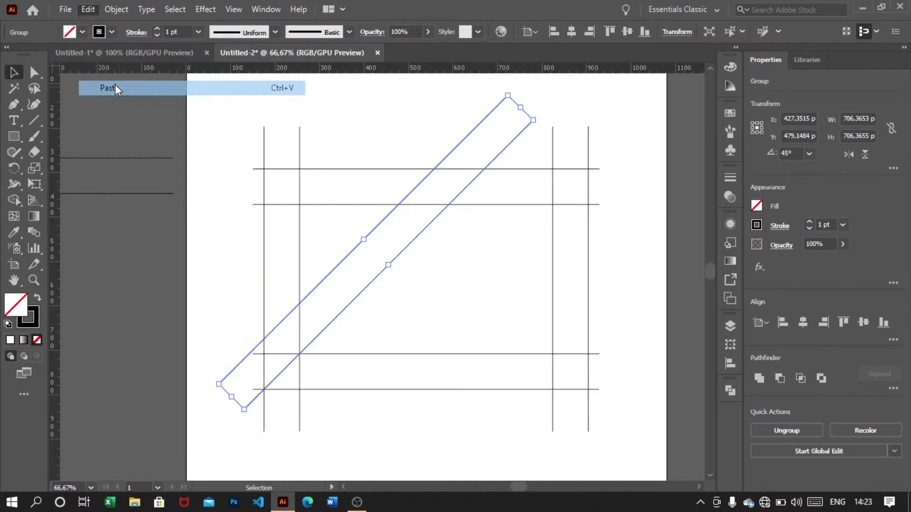
Move the pasted diagonal pair to X 537.5 px, Y 522.25 px so its lower line meets the inner vertical and upper horizontal line's intersection.
left_click(487, 273)
scroll(422, 256, "right", 2)
left_click_drag(399, 241, 438, 233)
left_click(445, 270)
scroll(451, 230, "up", 1, "alt")
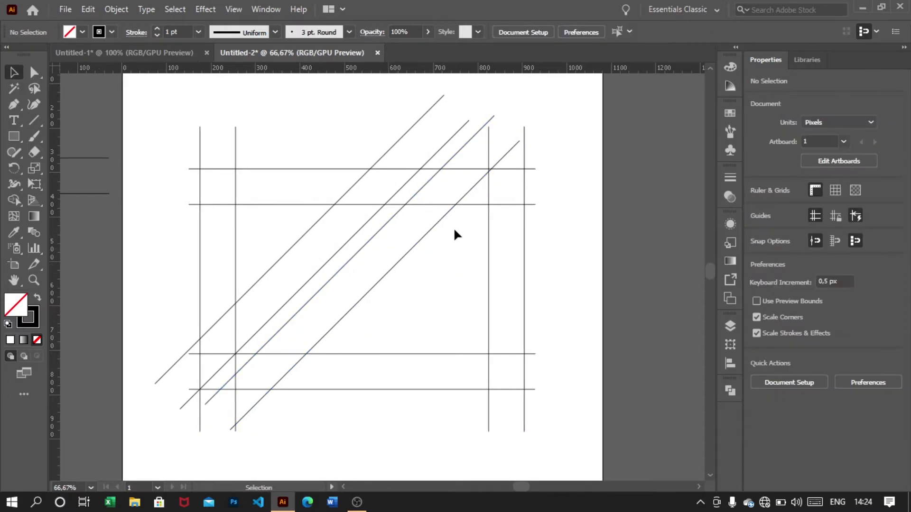
left_click_drag(425, 243, 424, 245)
left_click(458, 274)
scroll(445, 256, "down", 1, "alt")
scroll(441, 244, "down", 2)
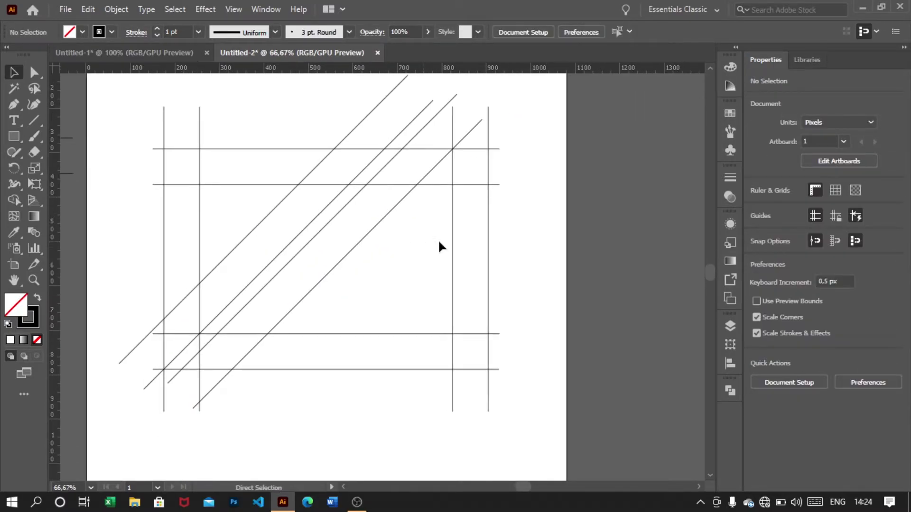
Paste a third diagonal pair and place it at X 672.5 px, Y 580.25 px, its upper line through the upper-right grid intersections.
left_click(379, 221)
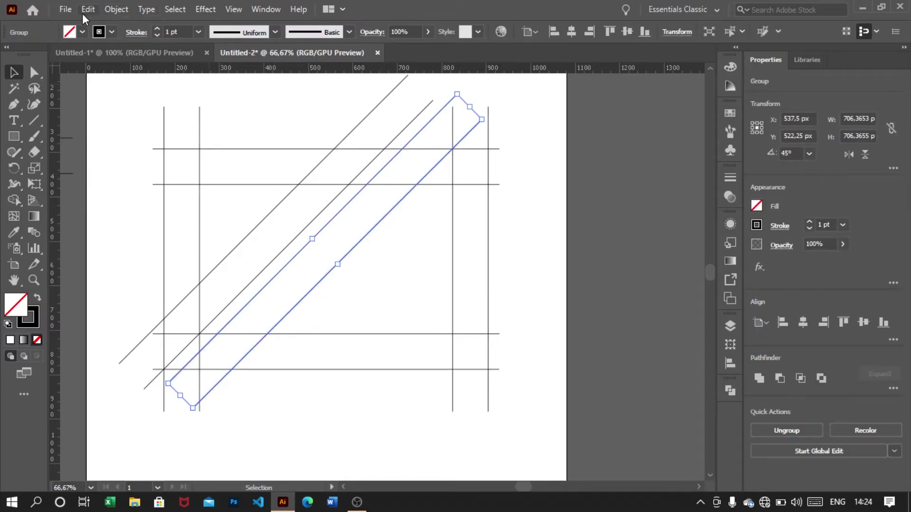
left_click(87, 11)
left_click(121, 92)
scroll(368, 193, "up", 2, "alt")
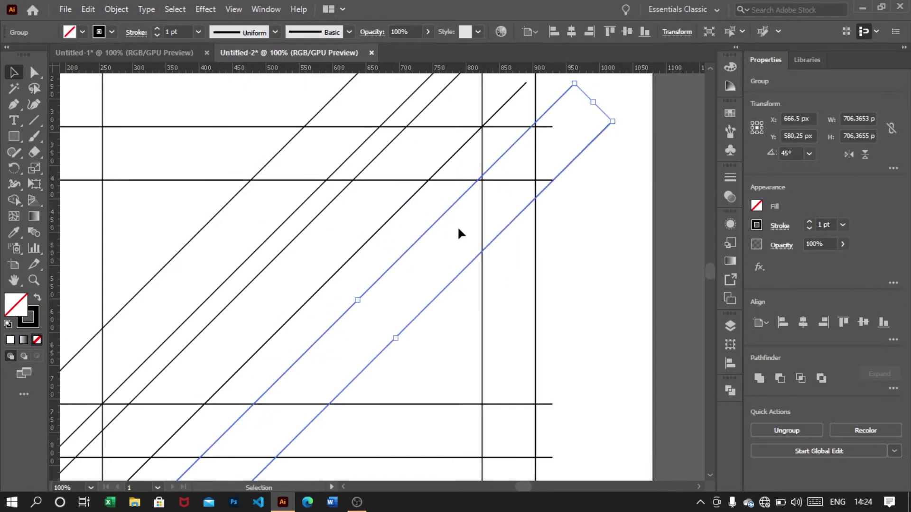
scroll(610, 199, "up", 1)
key("ctrl+j")
scroll(543, 223, "up", 1, "alt")
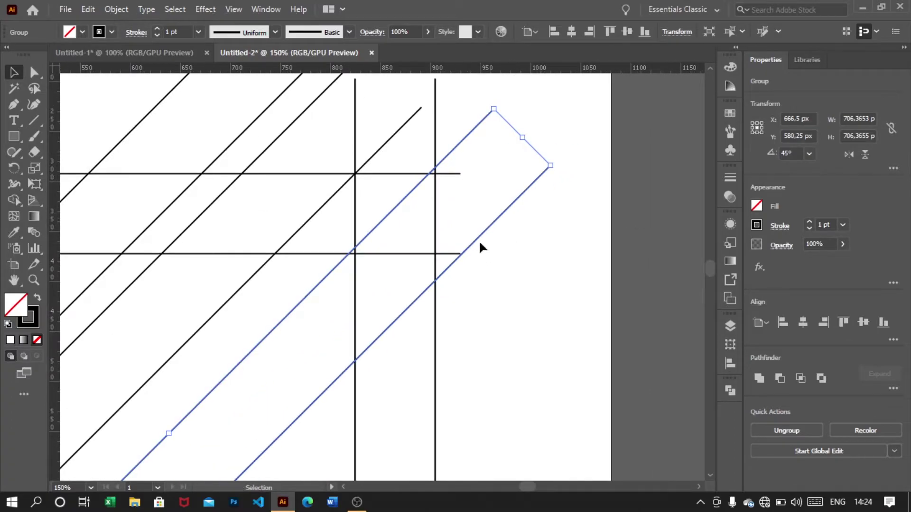
left_click_drag(475, 242, 481, 243)
scroll(433, 179, "up", 5, "alt")
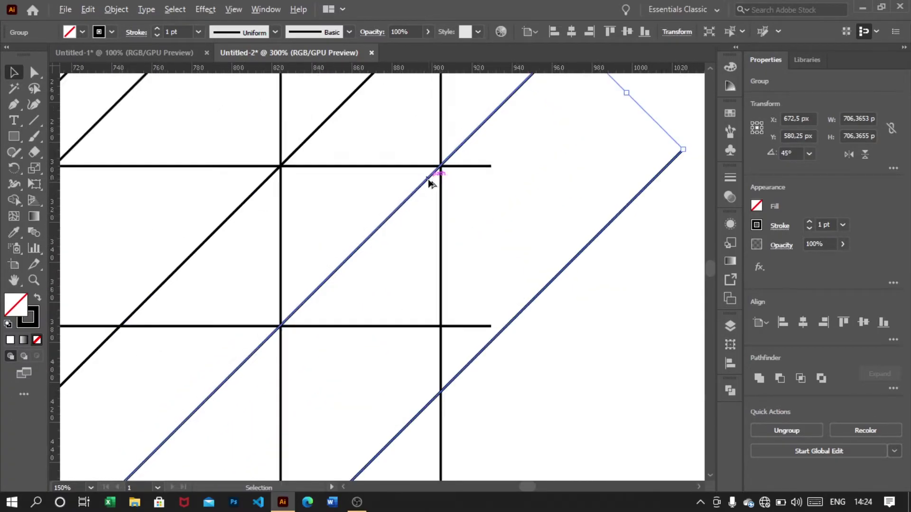
scroll(431, 181, "down", 7, "alt")
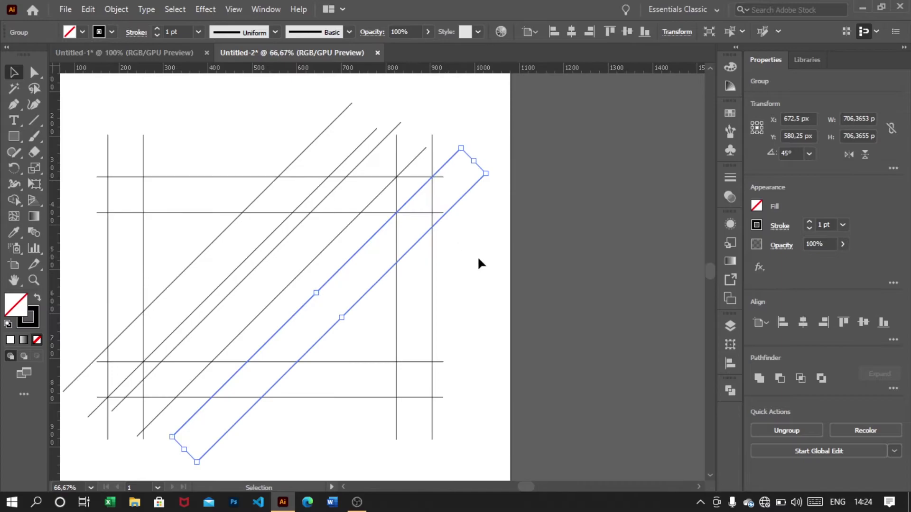
key("ctrl+shift+a")
Examine how the middle diagonal pair lines up with the grid intersections in the frame's upper-right corner.
scroll(363, 286, "up", 1, "alt")
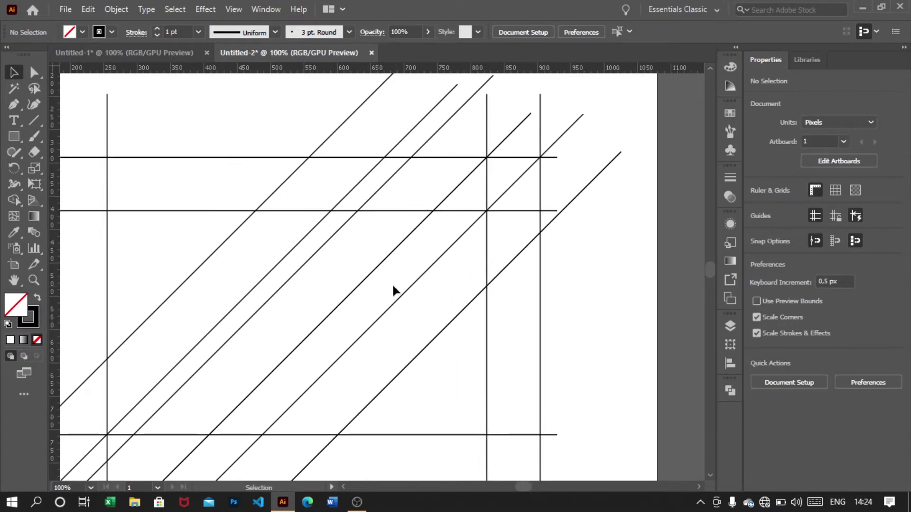
left_click(372, 274)
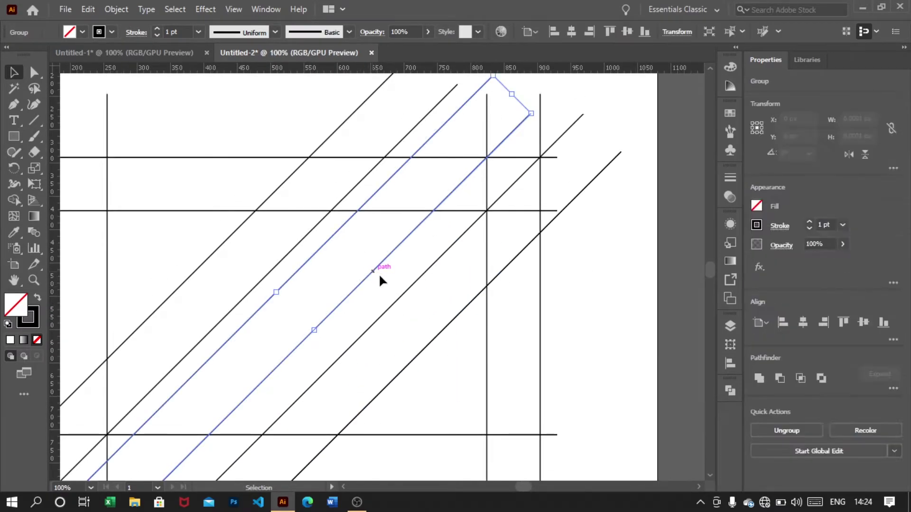
scroll(468, 240, "up", 2, "alt")
scroll(498, 233, "up", 3, "alt")
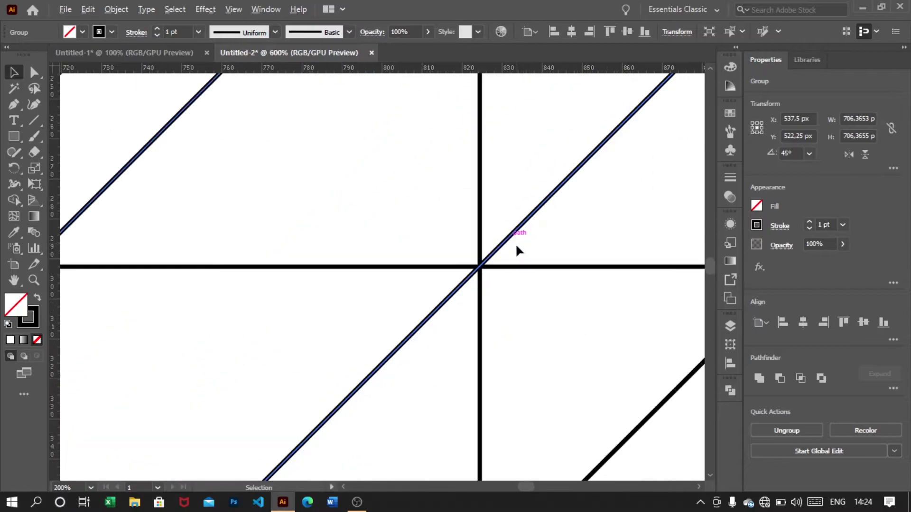
scroll(424, 279, "down", 3, "alt")
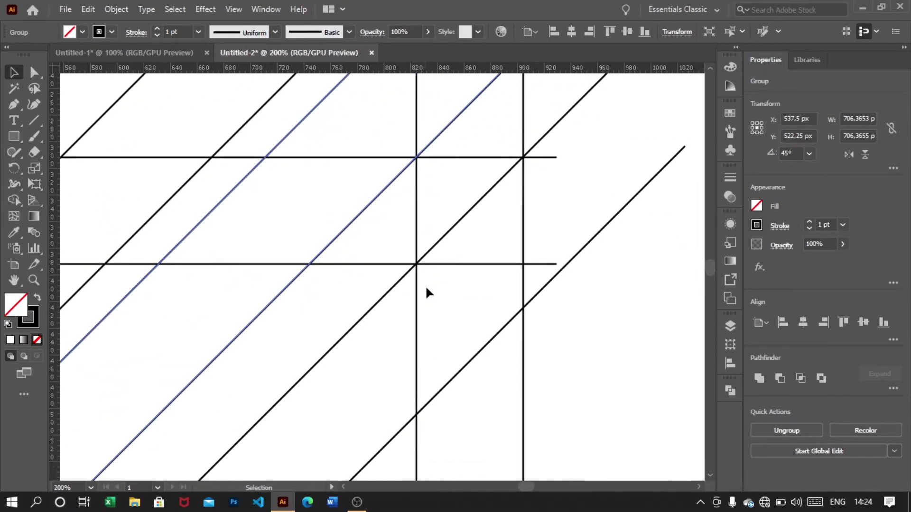
scroll(397, 242, "up", 2, "alt")
scroll(498, 240, "down", 5, "alt")
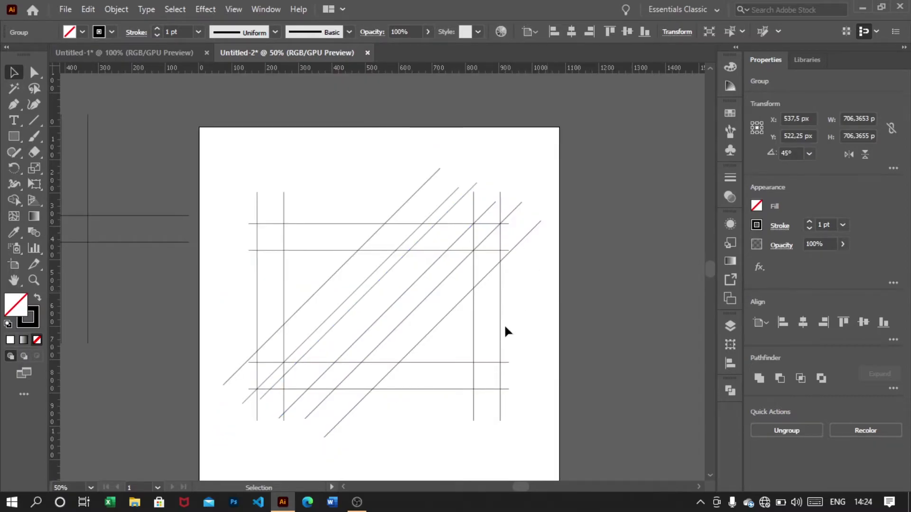
left_click(504, 330)
Group all the vertical, horizontal and diagonal lines on the artboard.
scroll(493, 334, "left", 2)
scroll(470, 341, "down", 1)
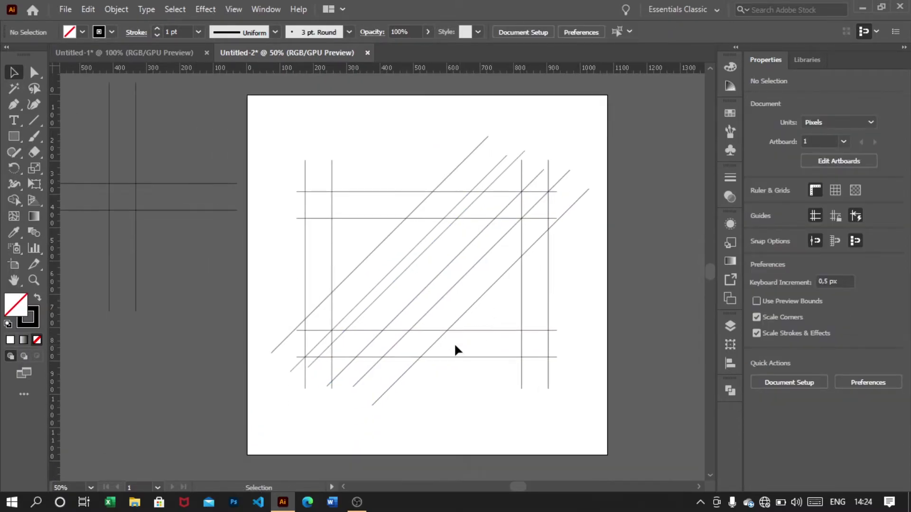
scroll(454, 343, "up", 1)
left_click_drag(280, 160, 587, 420)
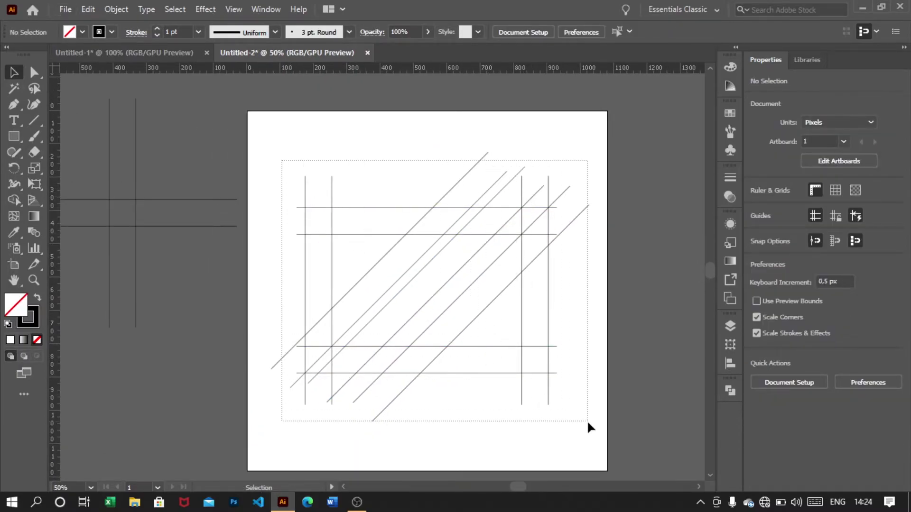
scroll(428, 310, "up", 2, "alt")
scroll(429, 309, "down", 2, "alt")
right_click(428, 309)
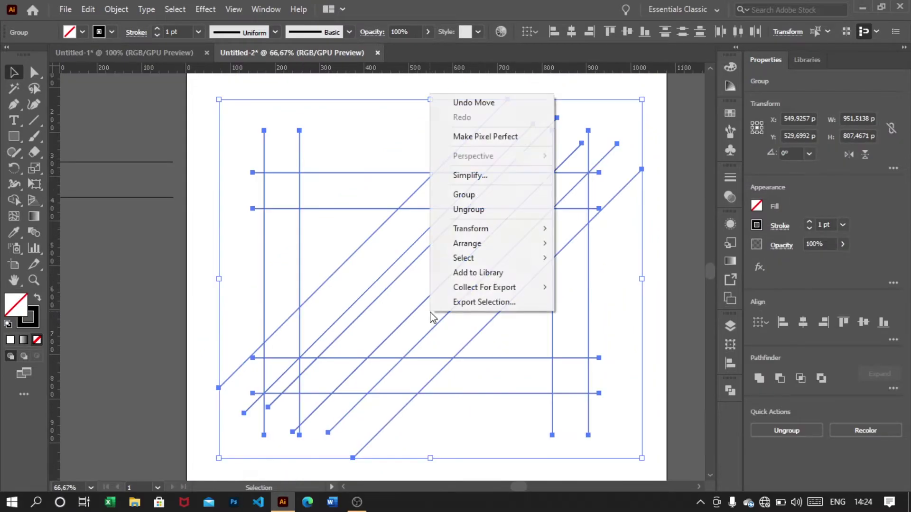
left_click(514, 192)
Place a copy of the complete line group off the artboard at about X -1502 px, Y 776 px.
scroll(496, 261, "down", 3, "alt")
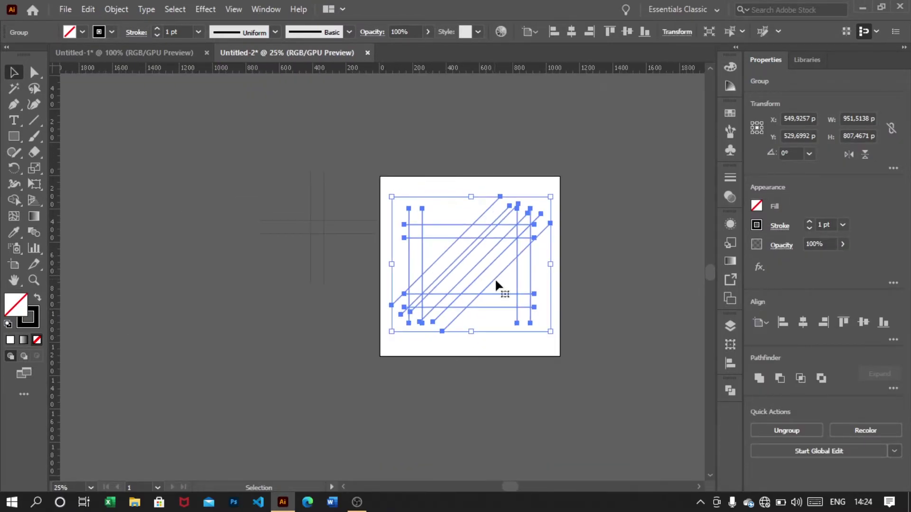
left_click_drag(495, 278, 155, 319)
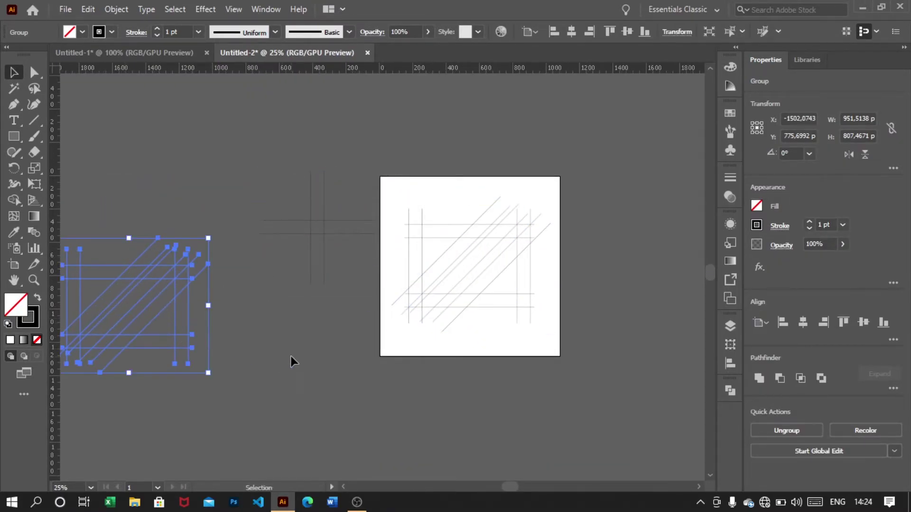
left_click(291, 360)
scroll(465, 280, "right", 2)
scroll(446, 260, "up", 2, "alt")
scroll(444, 280, "left", 1)
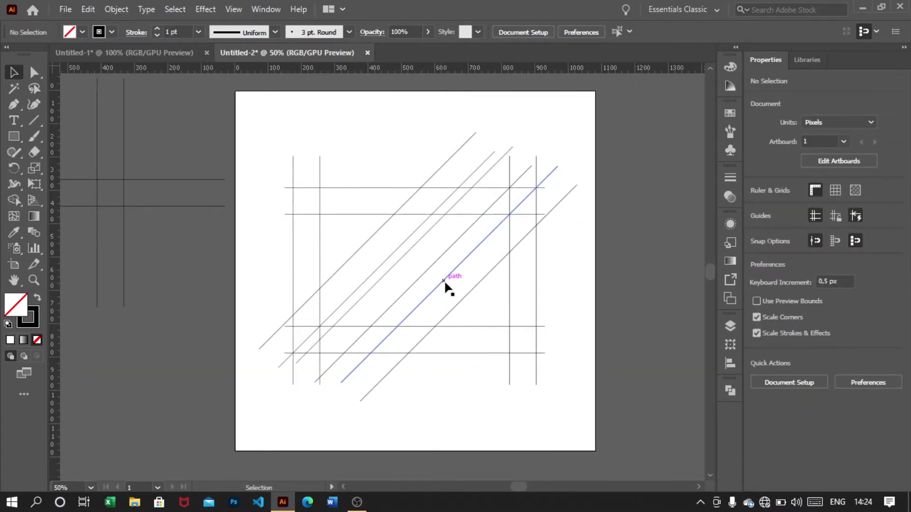
Select the line group on the artboard and merge the upper-left triangular frame regions with Shape Builder, leaving the inner triangle open.
scroll(441, 282, "up", 1, "alt")
left_click_drag(225, 140, 571, 452)
left_click(805, 429)
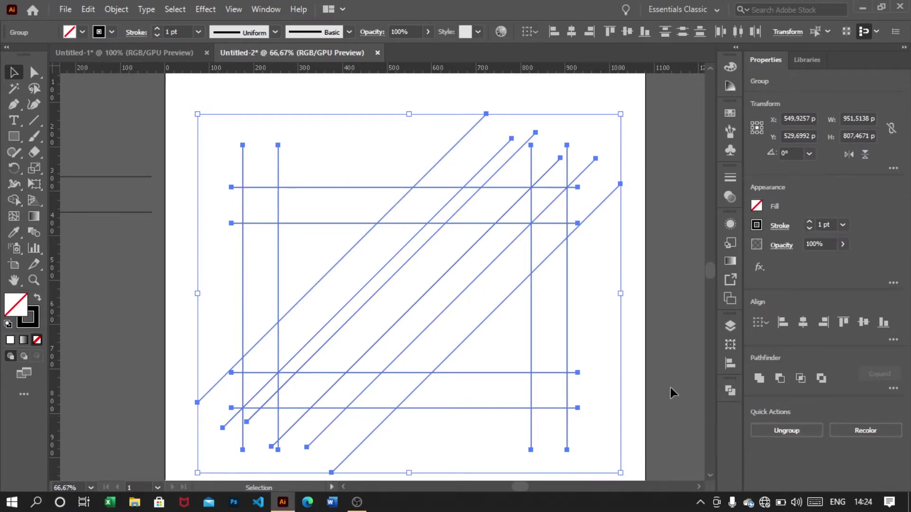
left_click(516, 315)
left_click_drag(577, 455, 577, 455)
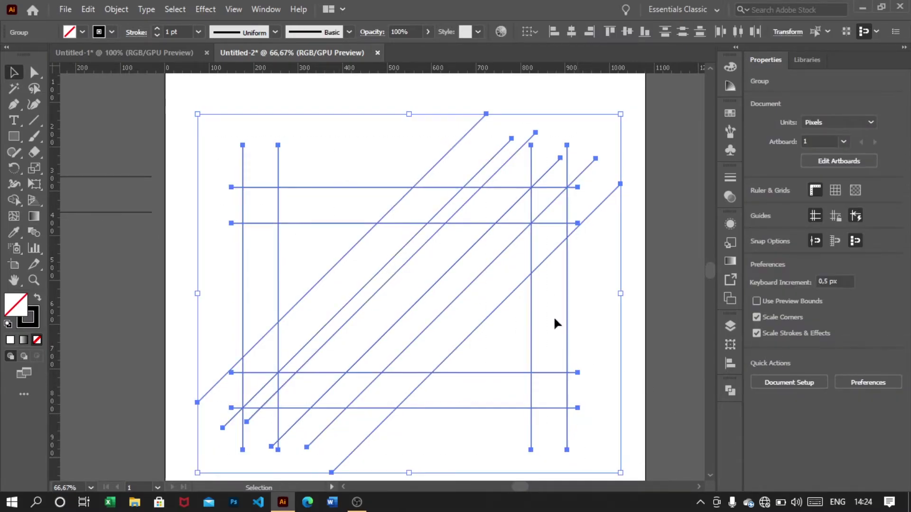
left_click(13, 200)
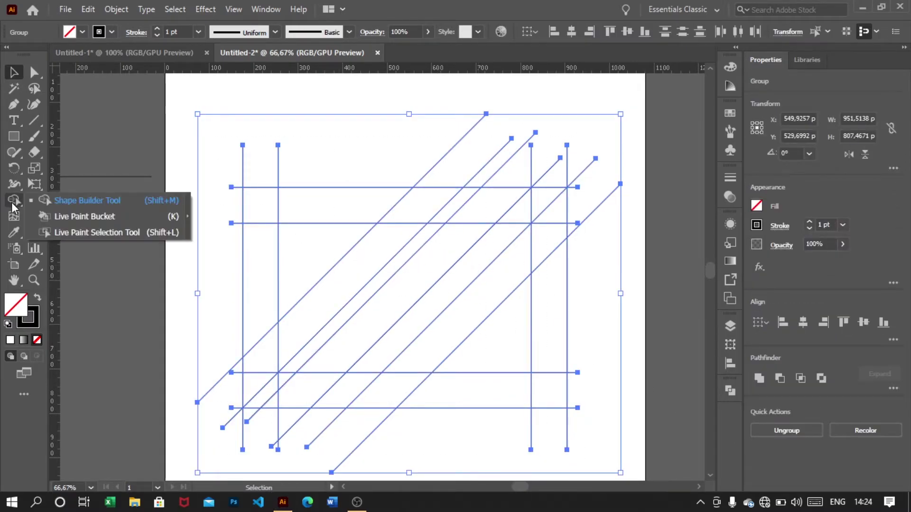
left_click(141, 200)
left_click_drag(250, 388, 260, 302)
mouse_move(258, 238)
left_mouse_down()
mouse_move(331, 200)
mouse_move(429, 195)
mouse_move(302, 323)
left_mouse_up()
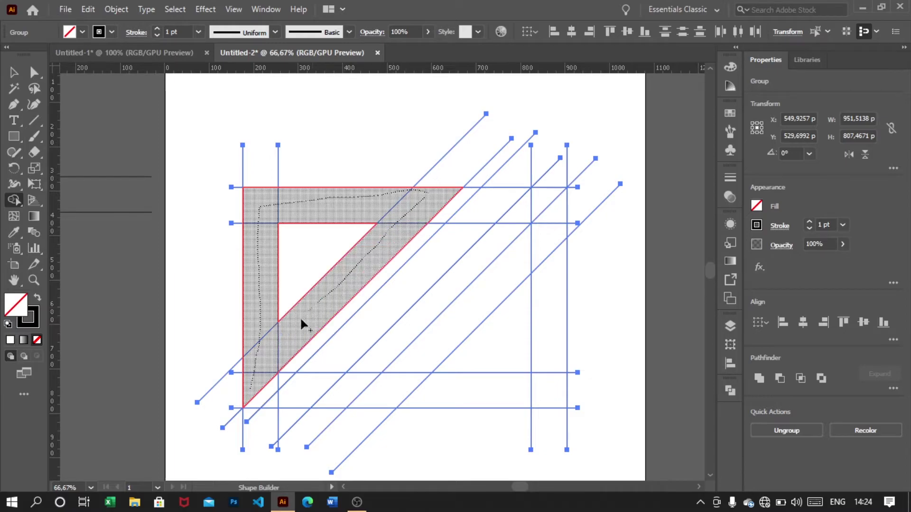
left_click_drag(270, 355, 273, 361)
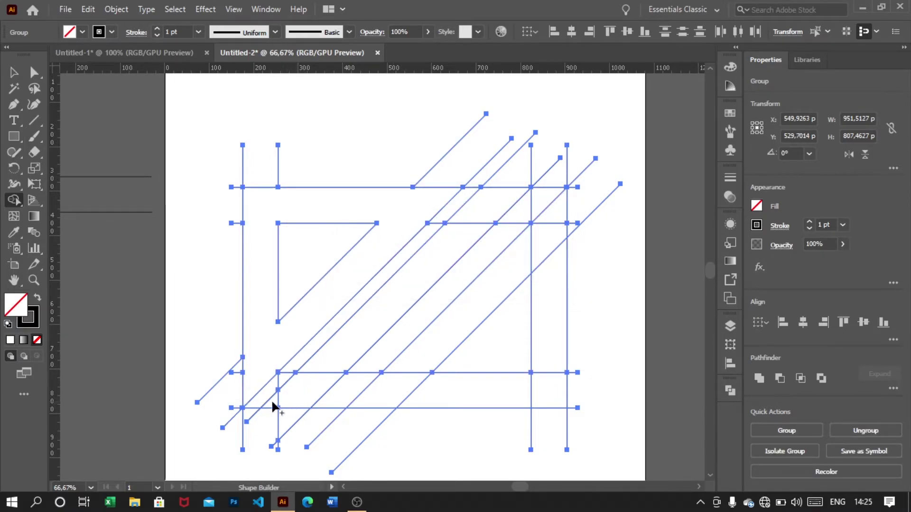
Merge the middle diagonal band into one shape, and the lower diagonal band with the rightmost vertical leg into another.
mouse_move(271, 407)
left_mouse_down()
mouse_move(336, 363)
mouse_move(493, 200)
left_mouse_up()
mouse_move(379, 393)
left_mouse_down()
mouse_move(477, 310)
mouse_move(564, 209)
left_mouse_up()
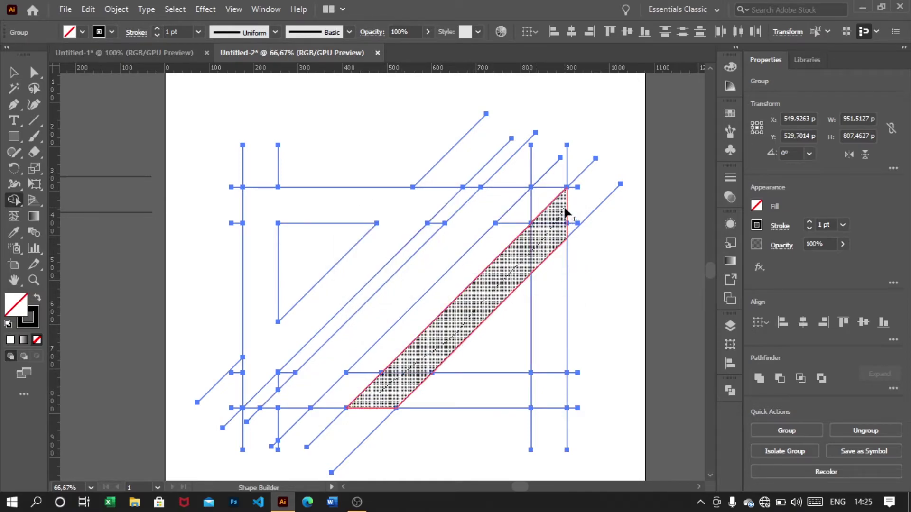
left_click_drag(549, 285, 549, 398)
Erase the leftover regions in the two diagonal gaps and the line ends protruding above the shapes with Shape Builder.
left_click_drag(277, 459, 576, 155)
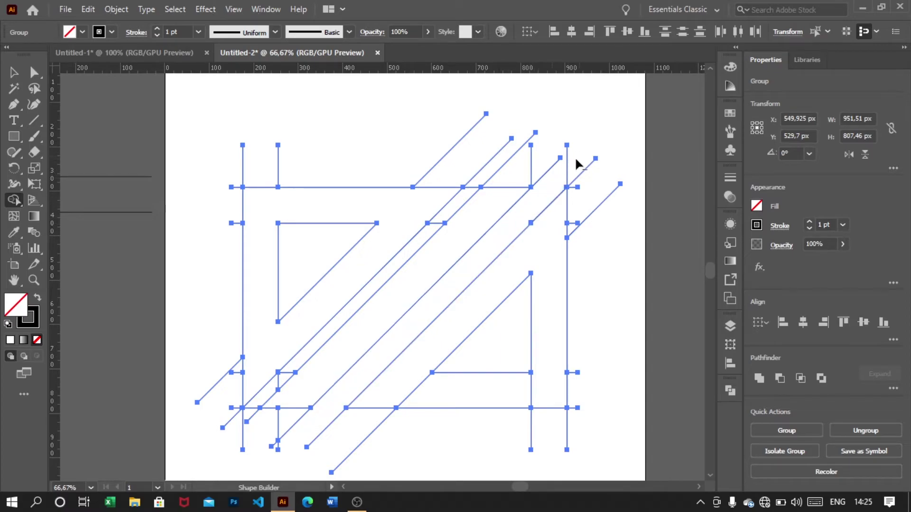
left_click_drag(226, 422, 465, 202)
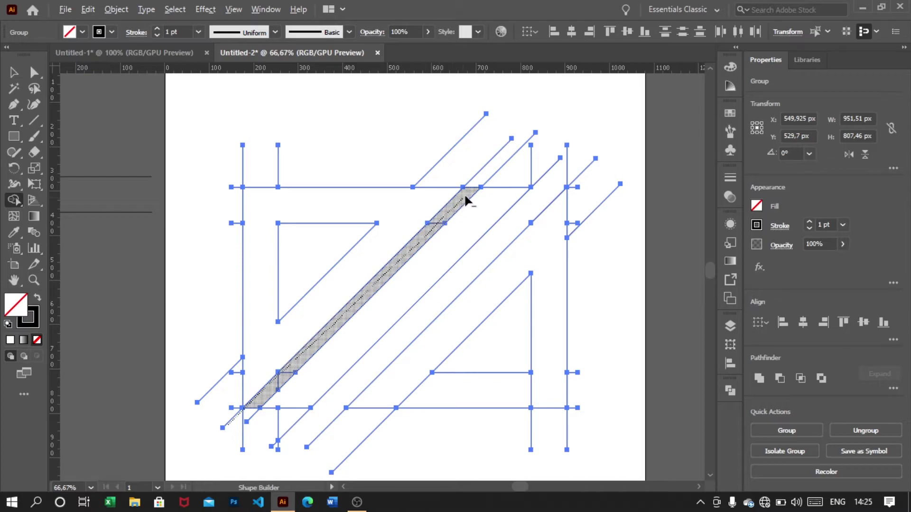
left_click_drag(497, 164, 496, 166)
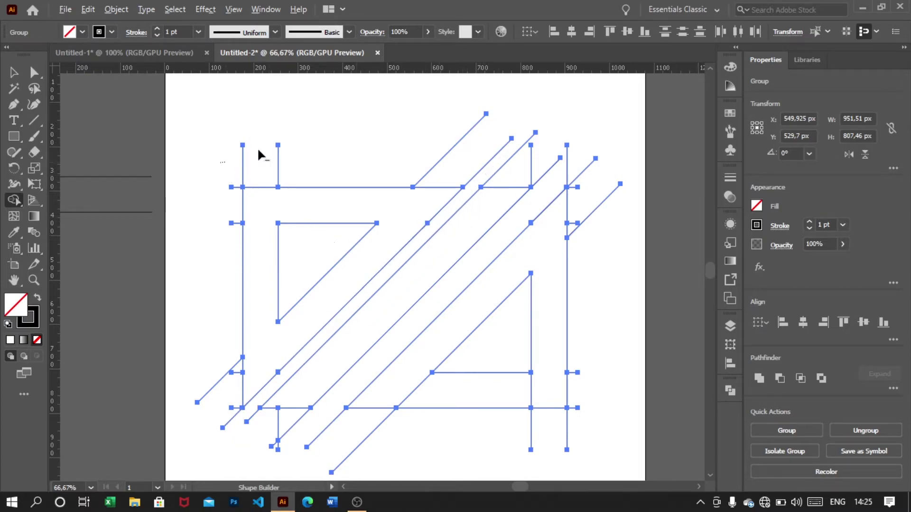
left_click_drag(559, 153, 613, 151)
mouse_move(615, 216)
left_mouse_down()
mouse_move(556, 167)
mouse_move(491, 175)
left_mouse_up()
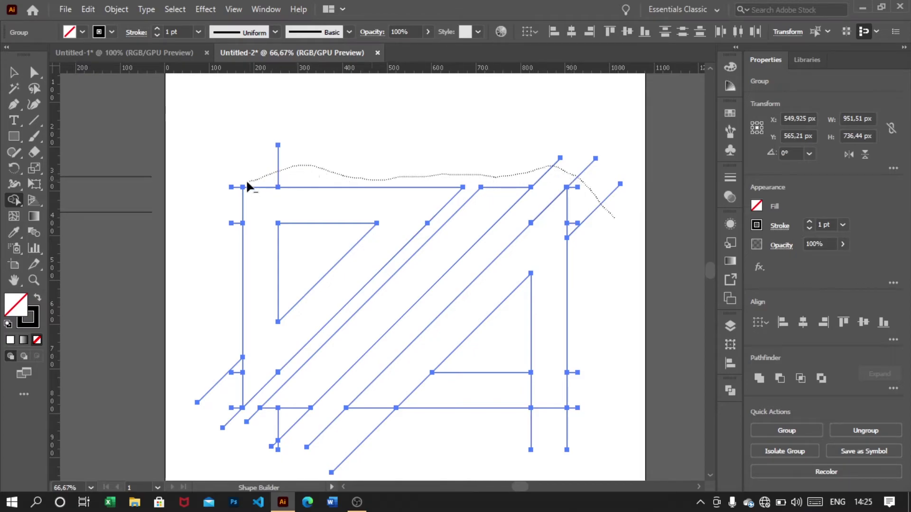
Erase the protruding line ends along the upper-left side and the small triangular region below the lower edge, finishing with nothing selected.
left_click_drag(234, 251, 234, 259)
left_click_drag(231, 346, 237, 352)
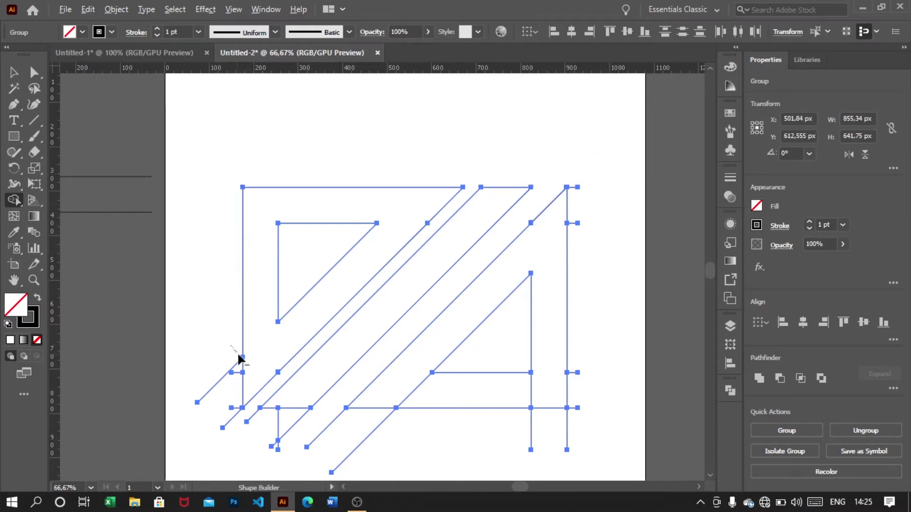
left_click_drag(258, 412, 364, 431)
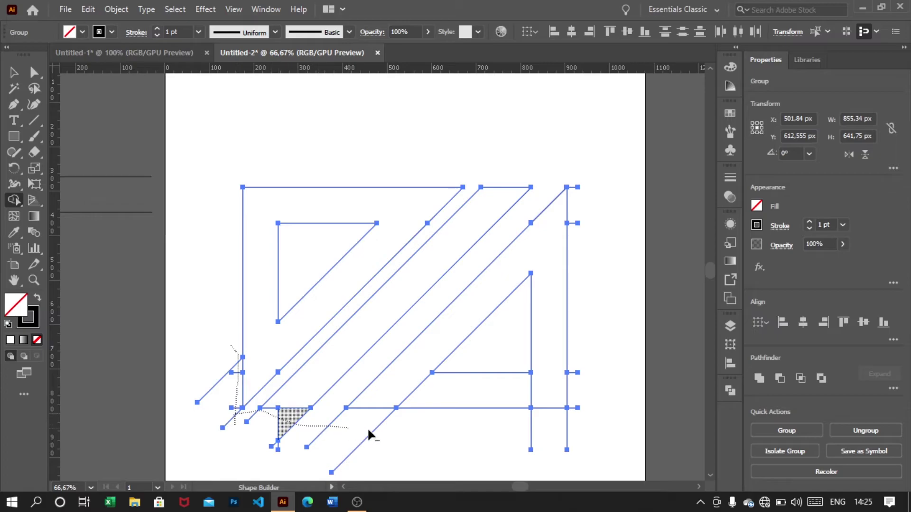
mouse_move(478, 424)
left_mouse_down()
mouse_move(520, 435)
mouse_move(592, 432)
left_mouse_up()
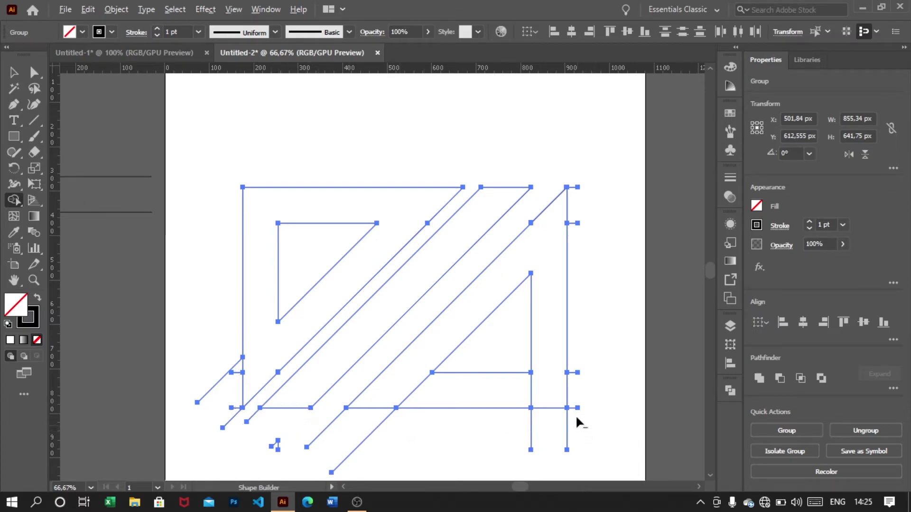
left_click_drag(582, 356, 581, 358)
left_click(14, 72)
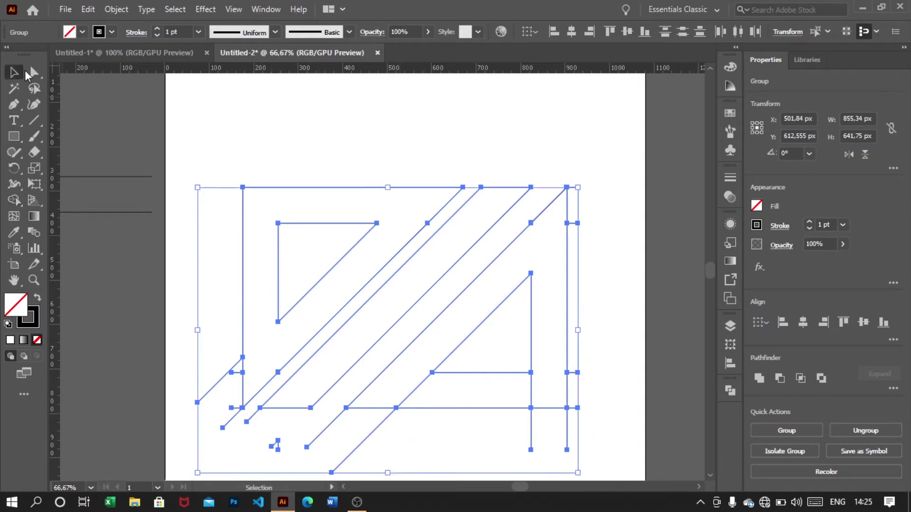
left_click(149, 155)
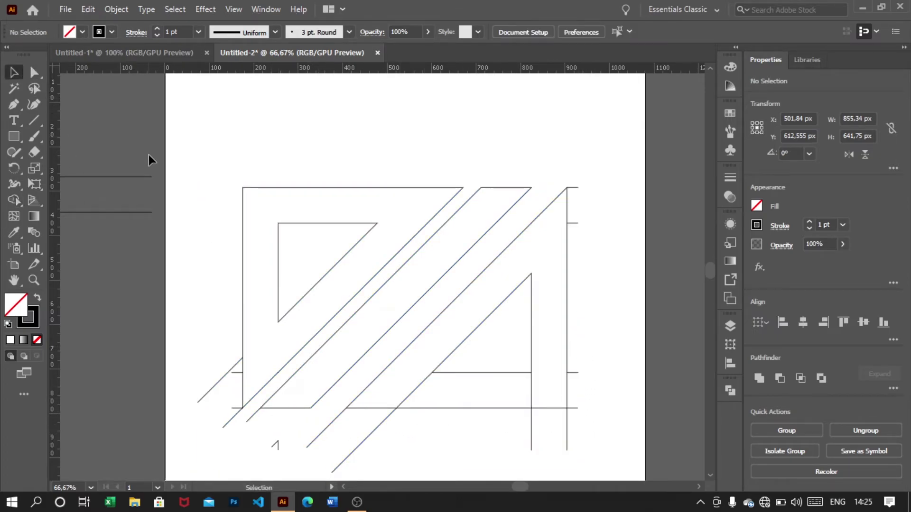
Ungroup the triangular frame's group and the group holding the right-hand diagonal shape with the vertical leg.
left_click(331, 229)
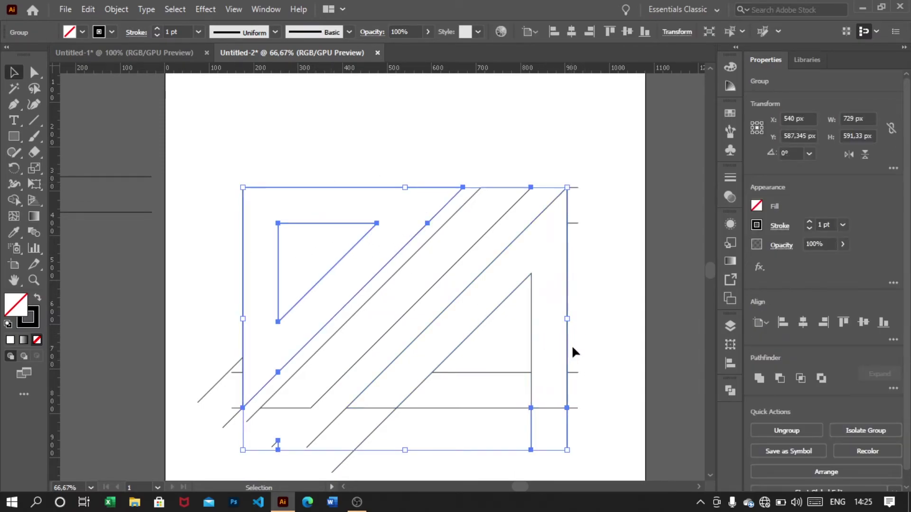
right_click(609, 338)
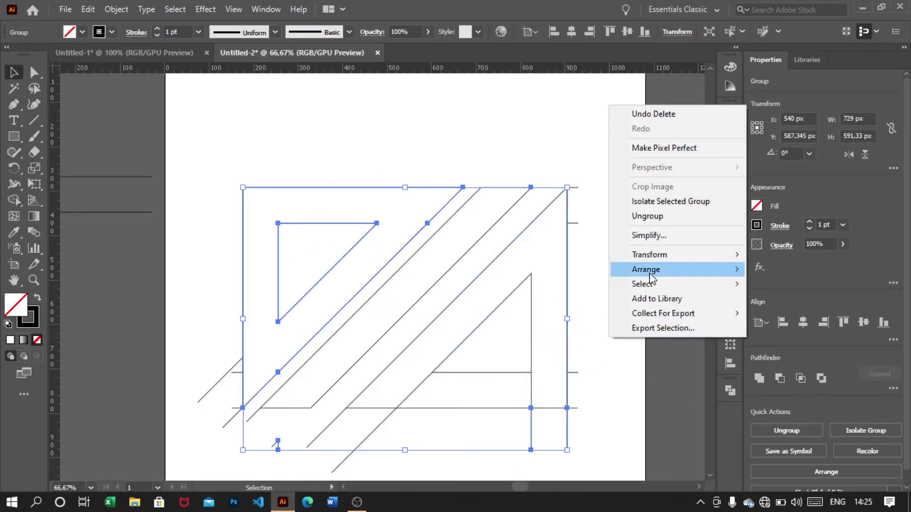
left_click(663, 217)
left_click(517, 293)
left_click(462, 289)
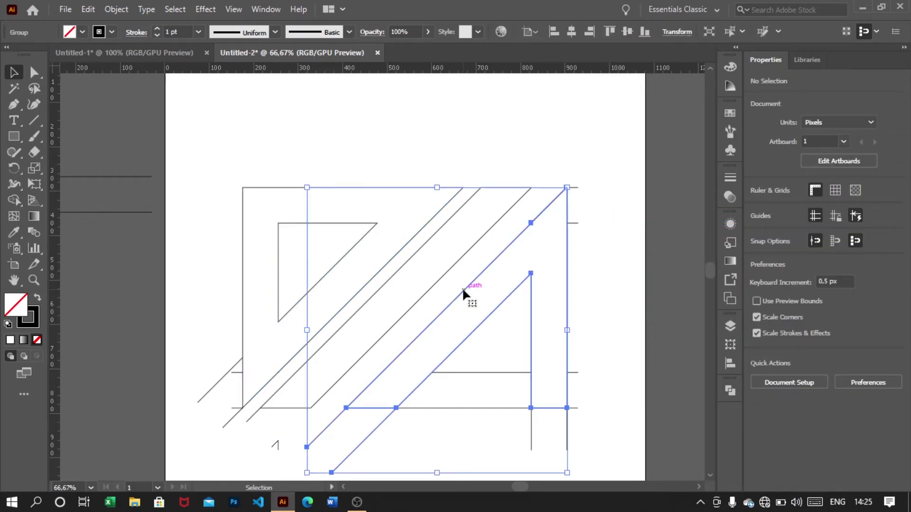
right_click(462, 290)
left_click(540, 170)
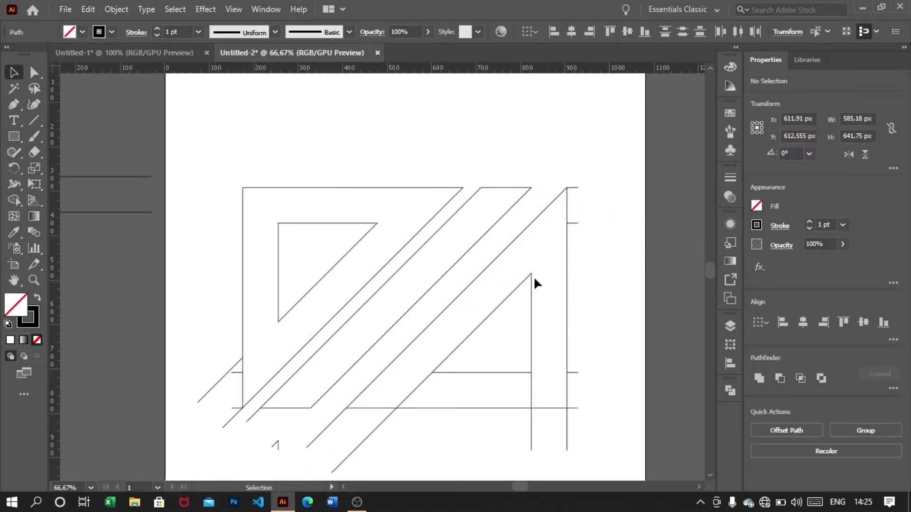
Ungroup the middle diagonal band's group and the remaining group around the triangular frame to free the shapes from stray lines.
left_click(448, 270)
right_click(448, 270)
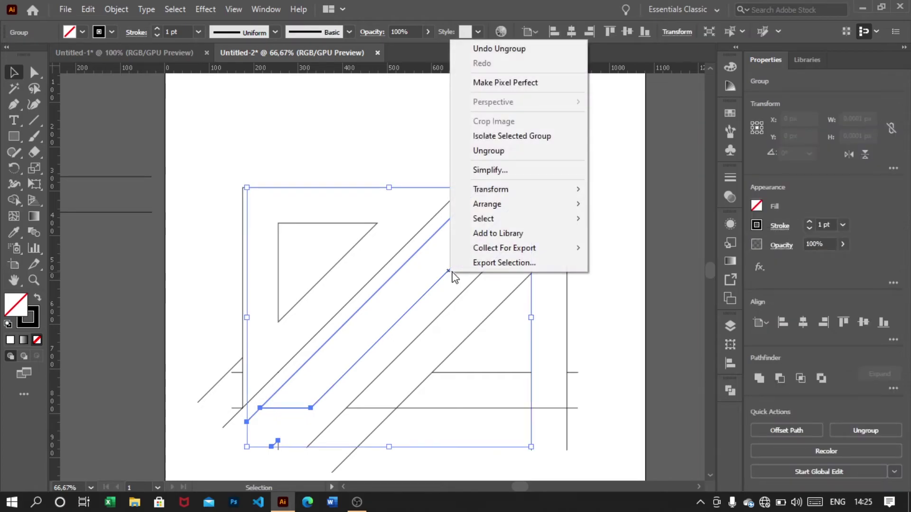
left_click(507, 152)
left_click(608, 257)
left_click(399, 253)
right_click(400, 252)
left_click(451, 369)
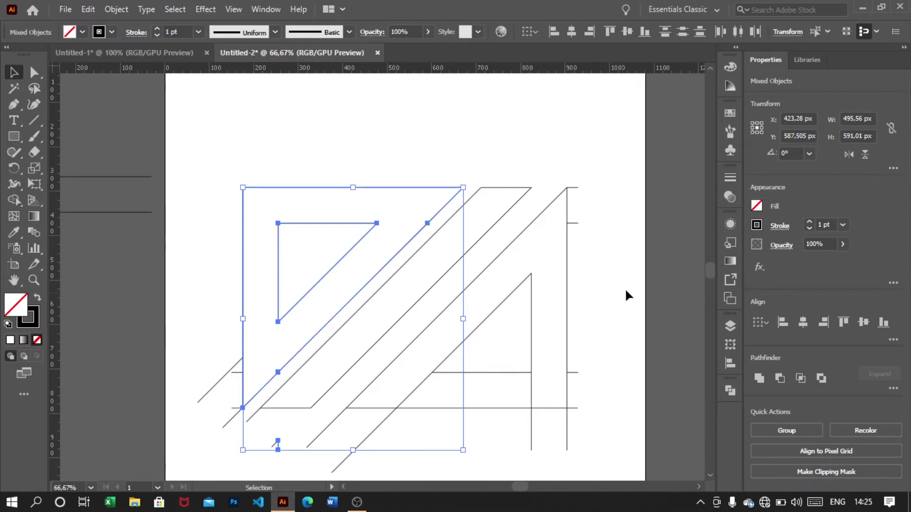
left_click(625, 291)
Select the middle band, the triangular frame and the right-hand legged shape together and lock them.
left_click(416, 255)
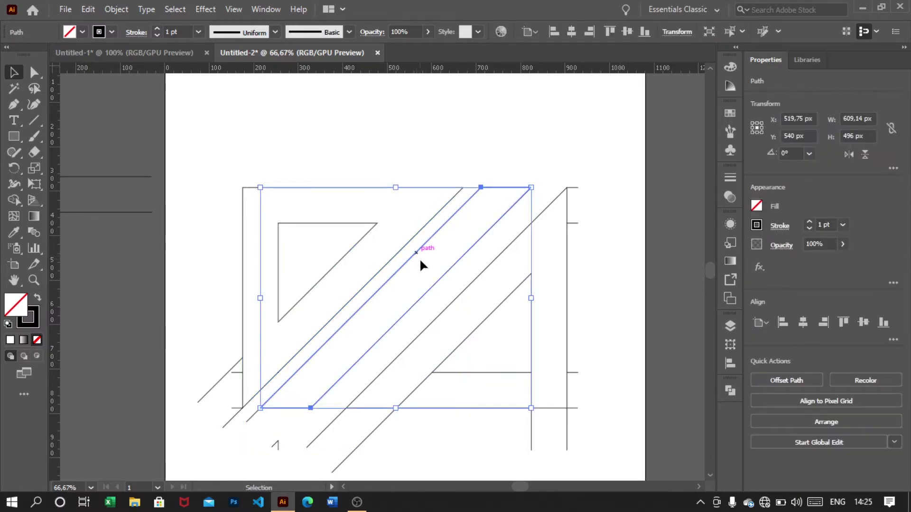
left_click(380, 270, "shift")
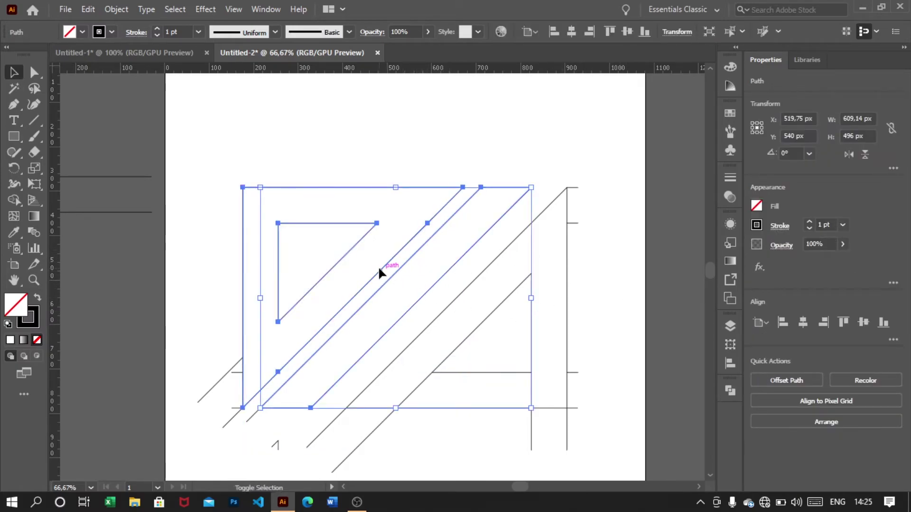
left_click(568, 338, "shift")
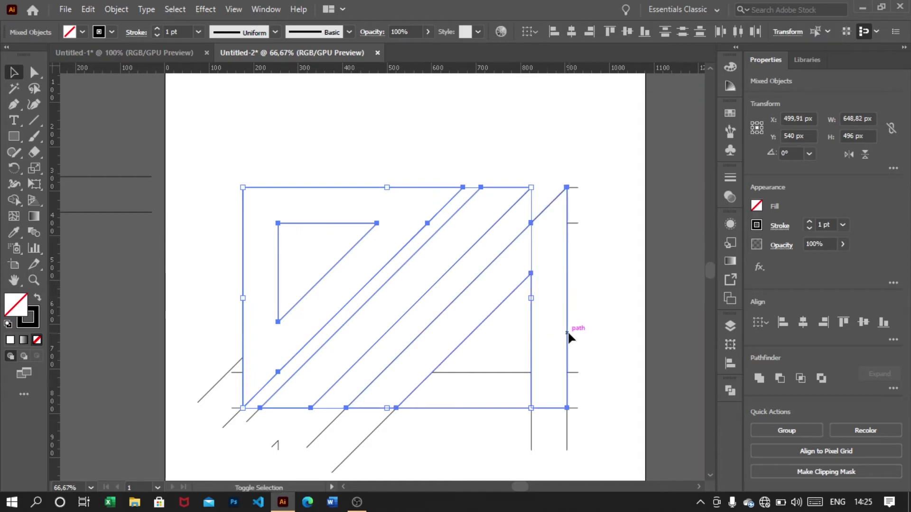
left_click(109, 12)
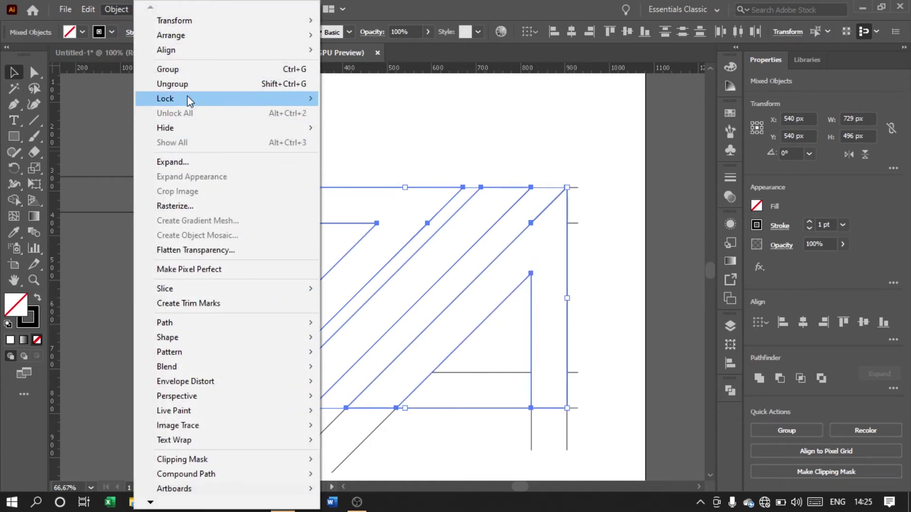
left_click(348, 98)
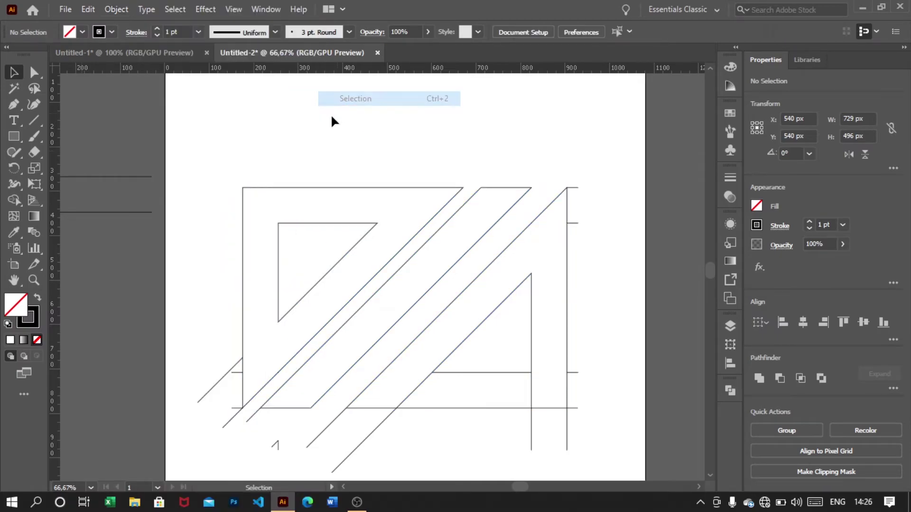
Delete all the unlocked stray line segments around the three shapes and fit the artboard on screen.
left_click_drag(188, 148, 616, 457)
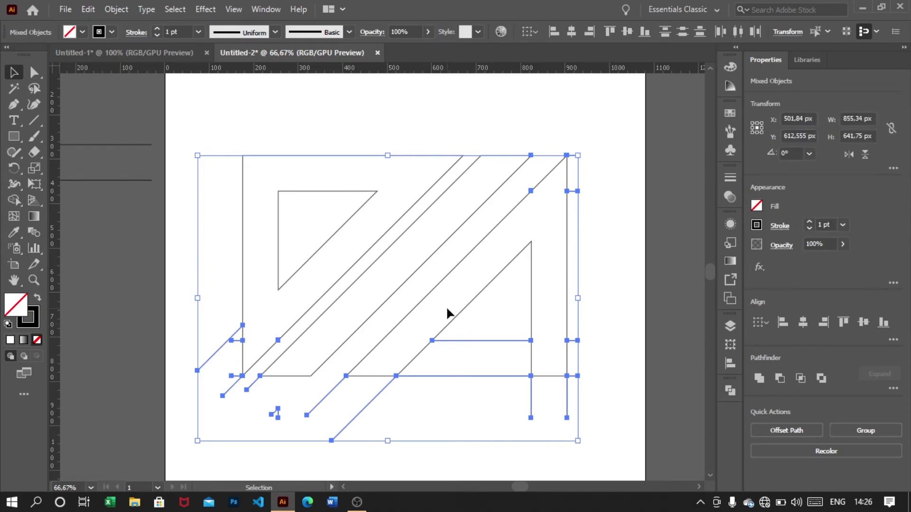
key("Delete")
scroll(435, 368, "up", 2)
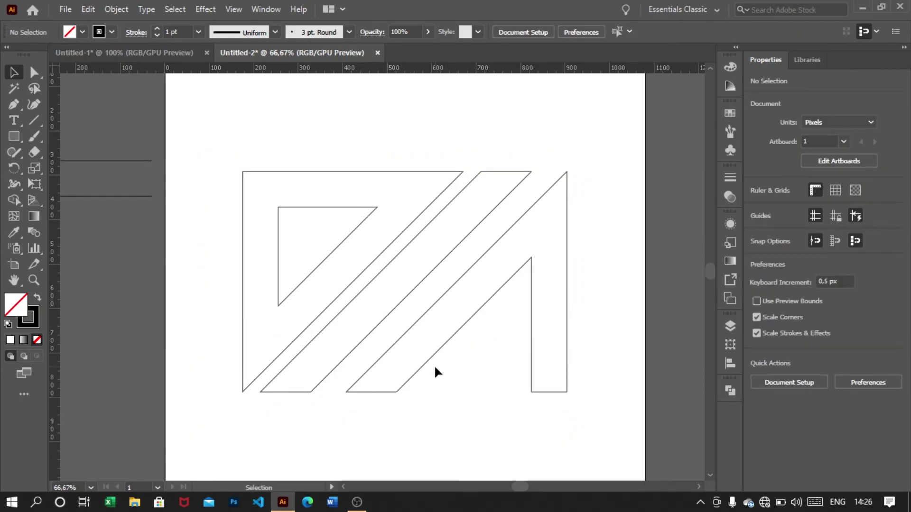
left_click(88, 488)
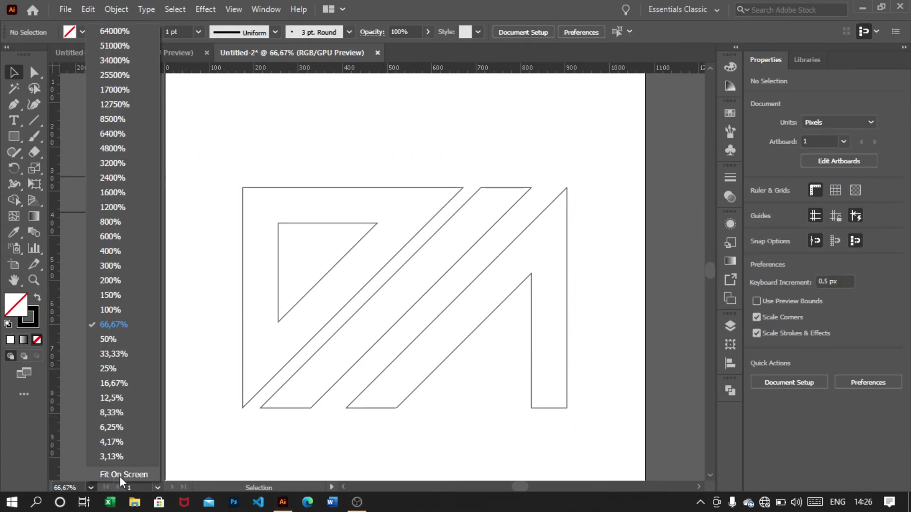
left_click(113, 487)
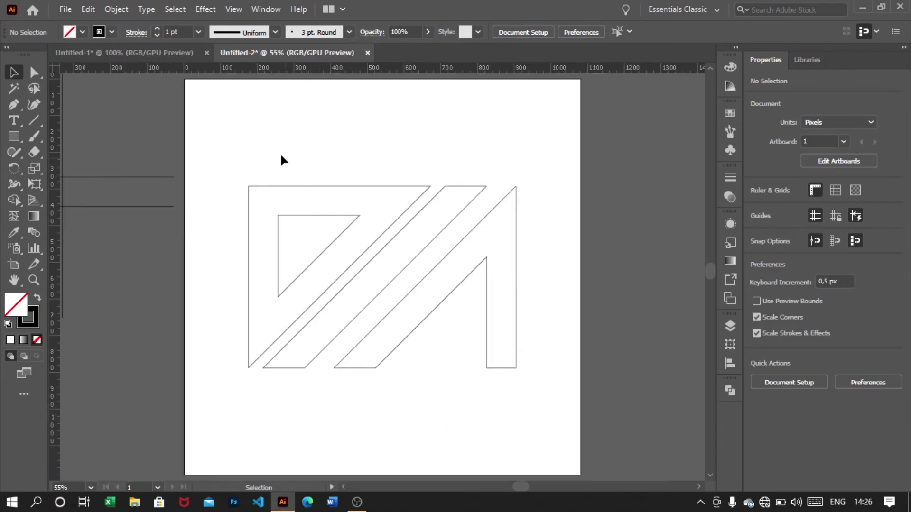
Unlock all objects and fill the three logo shapes with the near-black library swatch "R=238 G=182 B=9 copy 8".
left_click(123, 6)
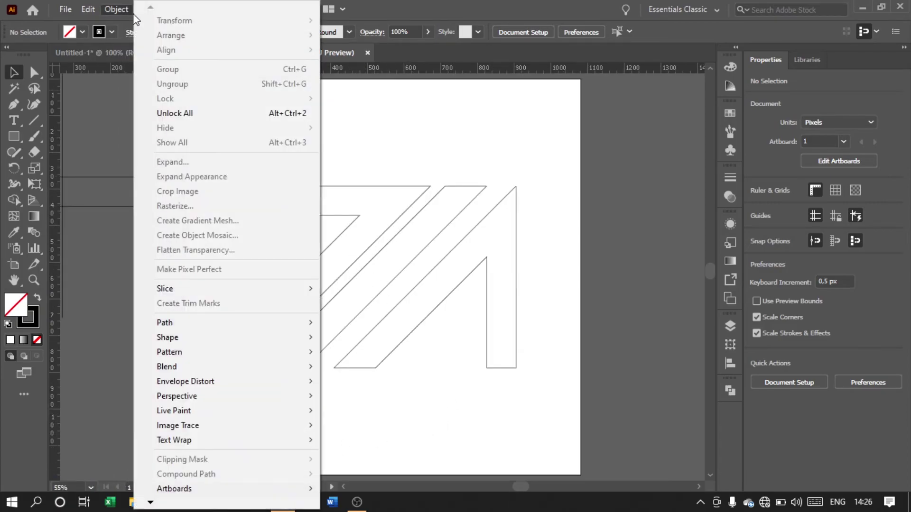
left_click(203, 114)
left_click(234, 149)
left_click_drag(234, 149, 497, 405)
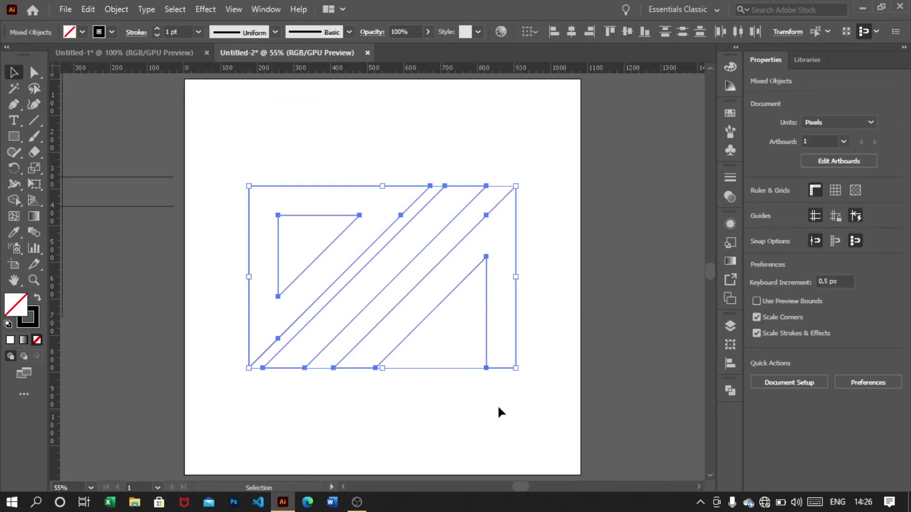
left_click(818, 61)
left_click(769, 269)
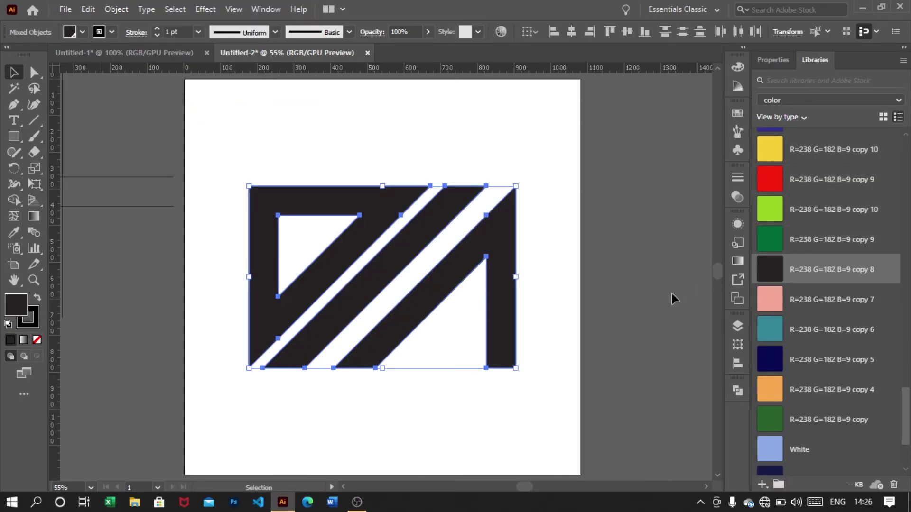
left_click(682, 291)
scroll(405, 304, "down", 1)
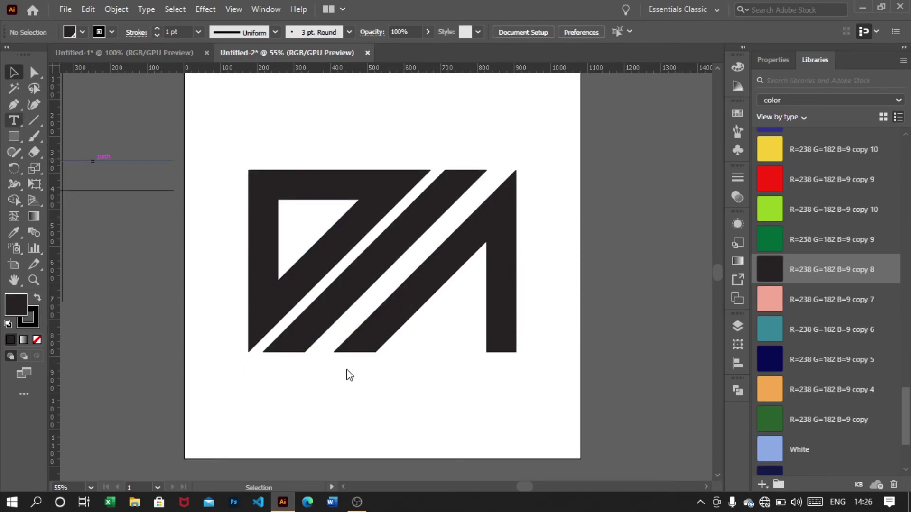
scroll(373, 379, "up", 3)
scroll(377, 372, "down", 4)
scroll(374, 359, "right", 2)
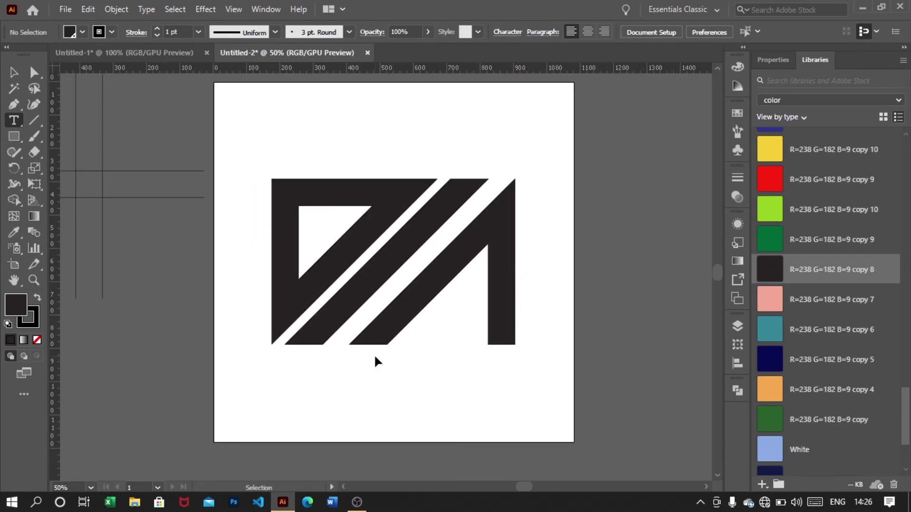
Add a point text object just below the logo mark and set its font to UPBOLTERS.
scroll(377, 372, "up", 1)
left_click(372, 372)
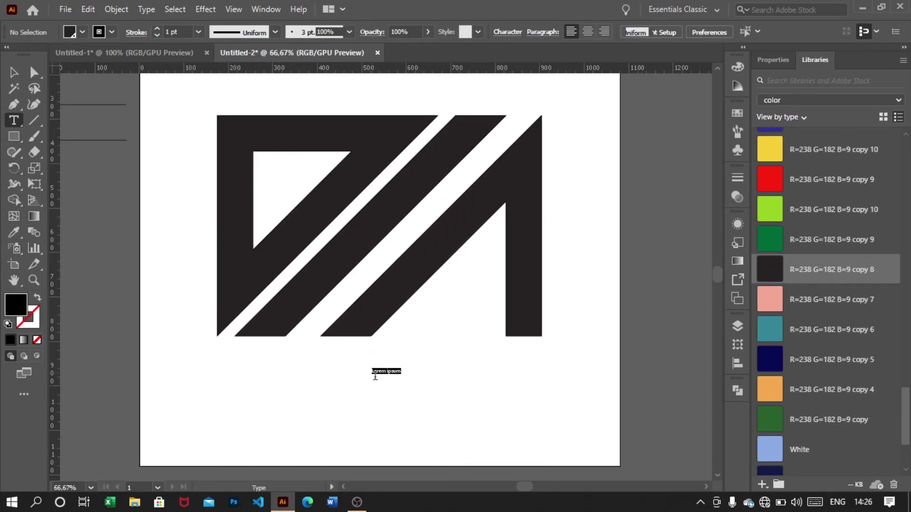
left_click(772, 59)
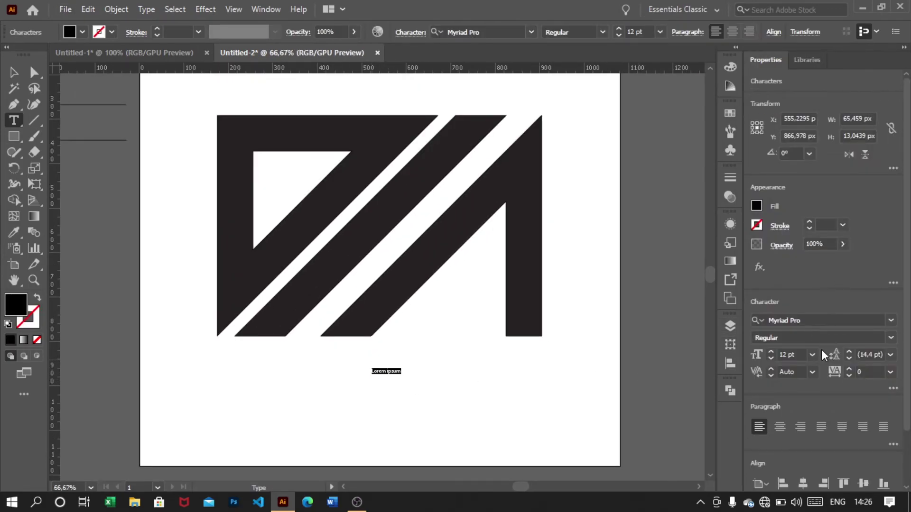
left_click(891, 321)
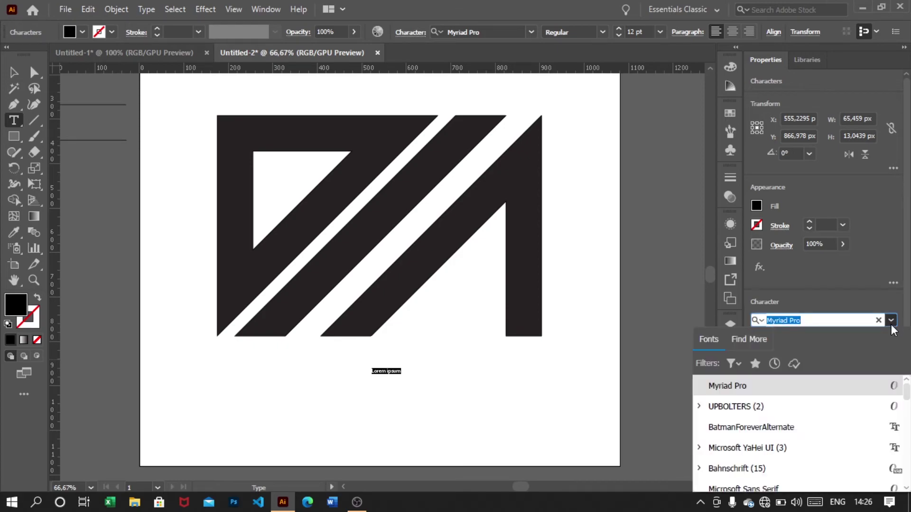
left_click(891, 325)
left_click(891, 324)
left_click(860, 414)
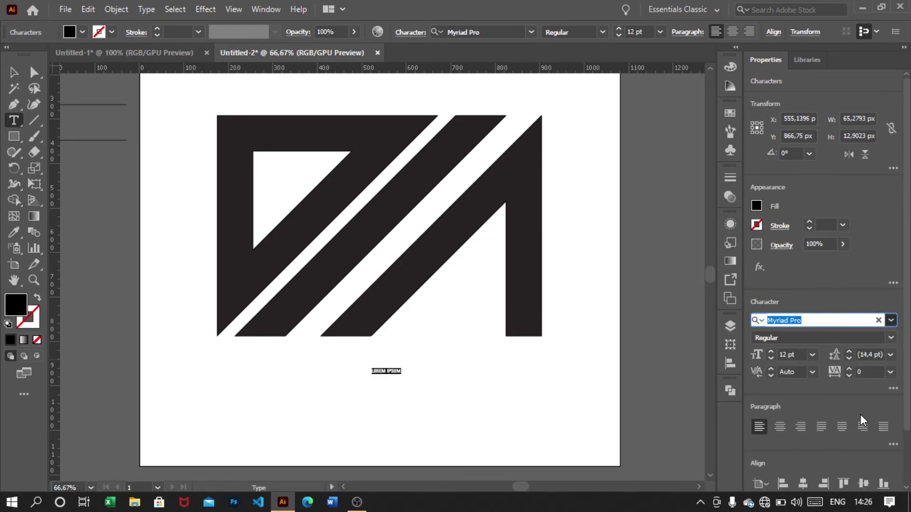
Set the placeholder text's leading to 72 pt and its font size to 72 pt.
left_click(890, 358)
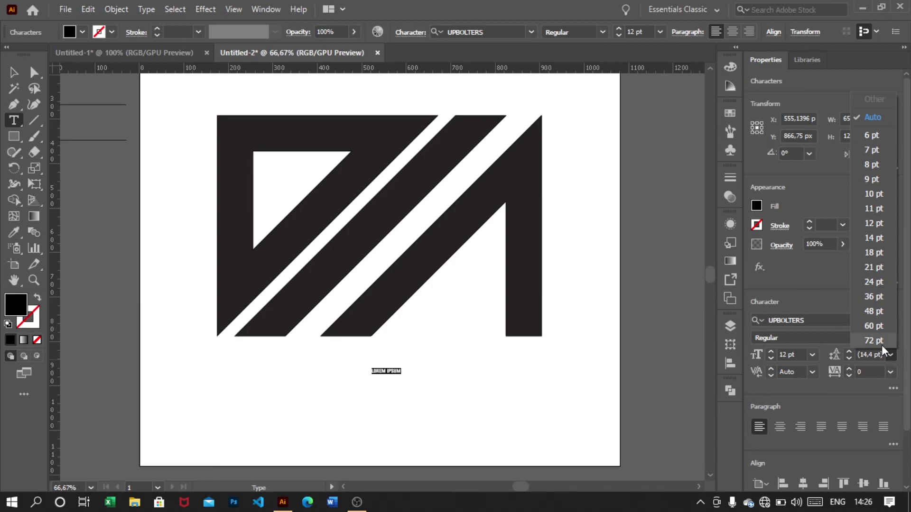
left_click(870, 340)
left_click(812, 355)
left_click(825, 359)
Replace the placeholder text below the logo with "D + M" and finish the text edit.
key("ctrl+1")
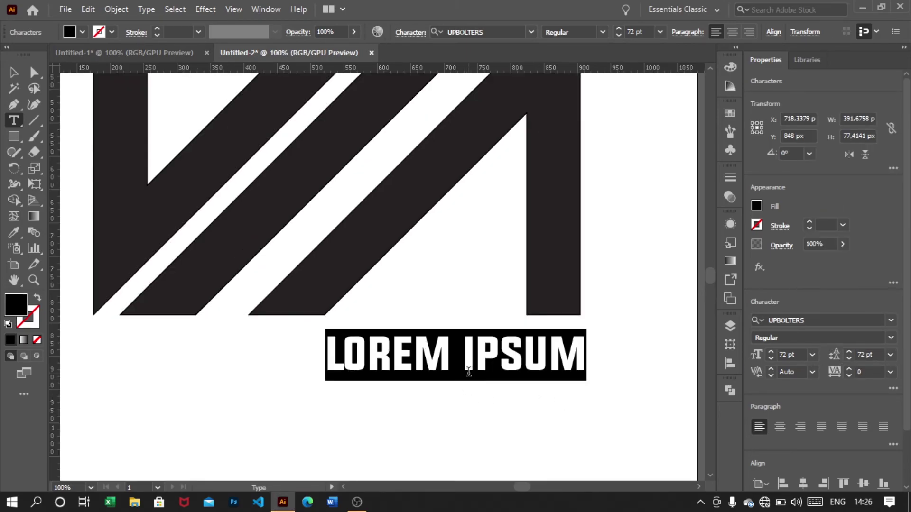
type("D ")
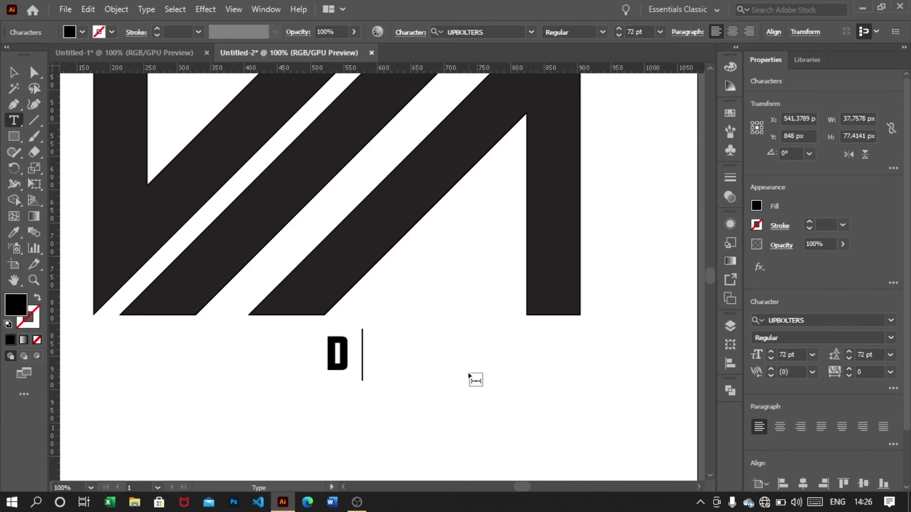
type("+ M")
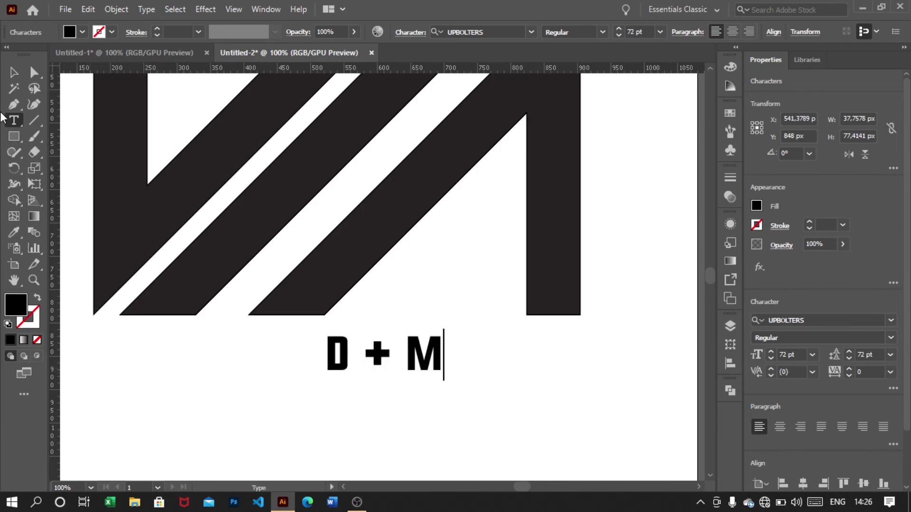
key("Escape")
key("ctrl+0")
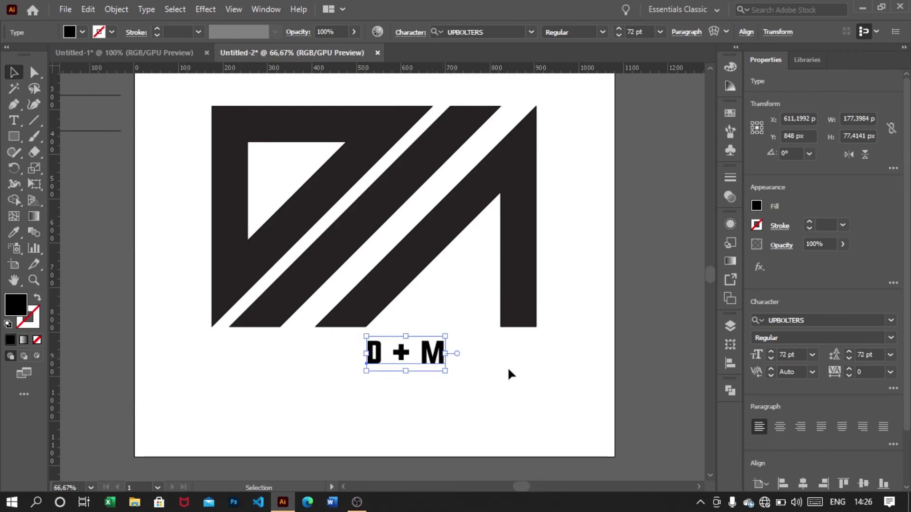
Center the "D + M" text horizontally on the artboard below the logo and deselect it.
left_click(804, 485)
left_click(394, 414)
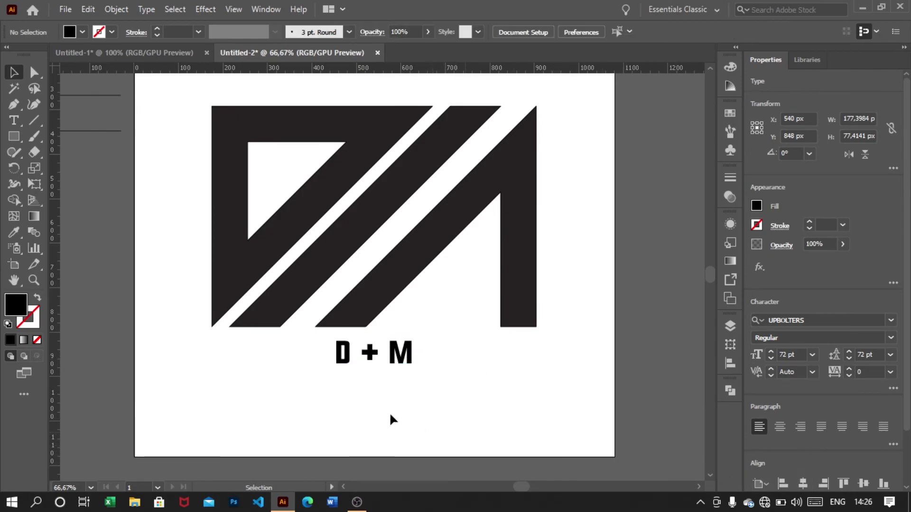
scroll(377, 407, "up", 2)
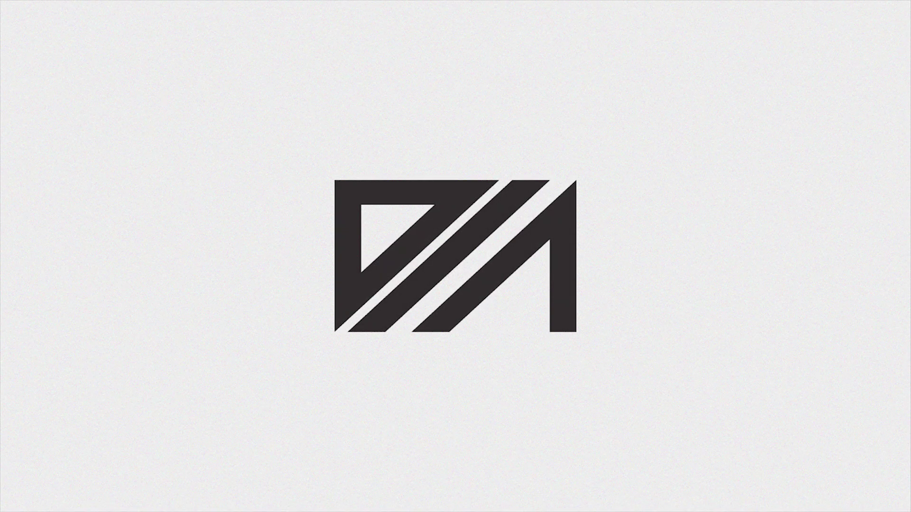